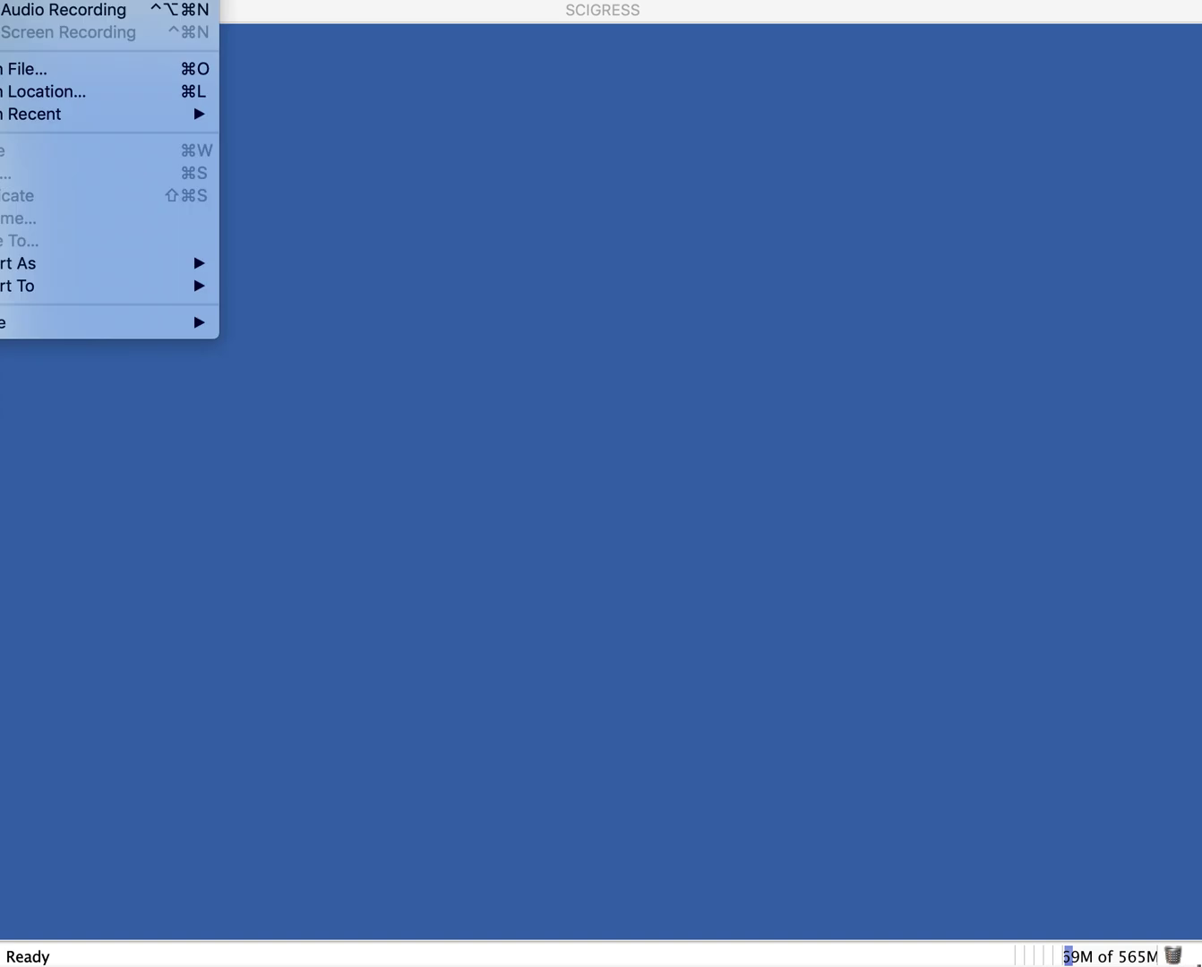
- Create a new project named Cyclohexane in the home folder
{"action": "key", "text": "Right"}
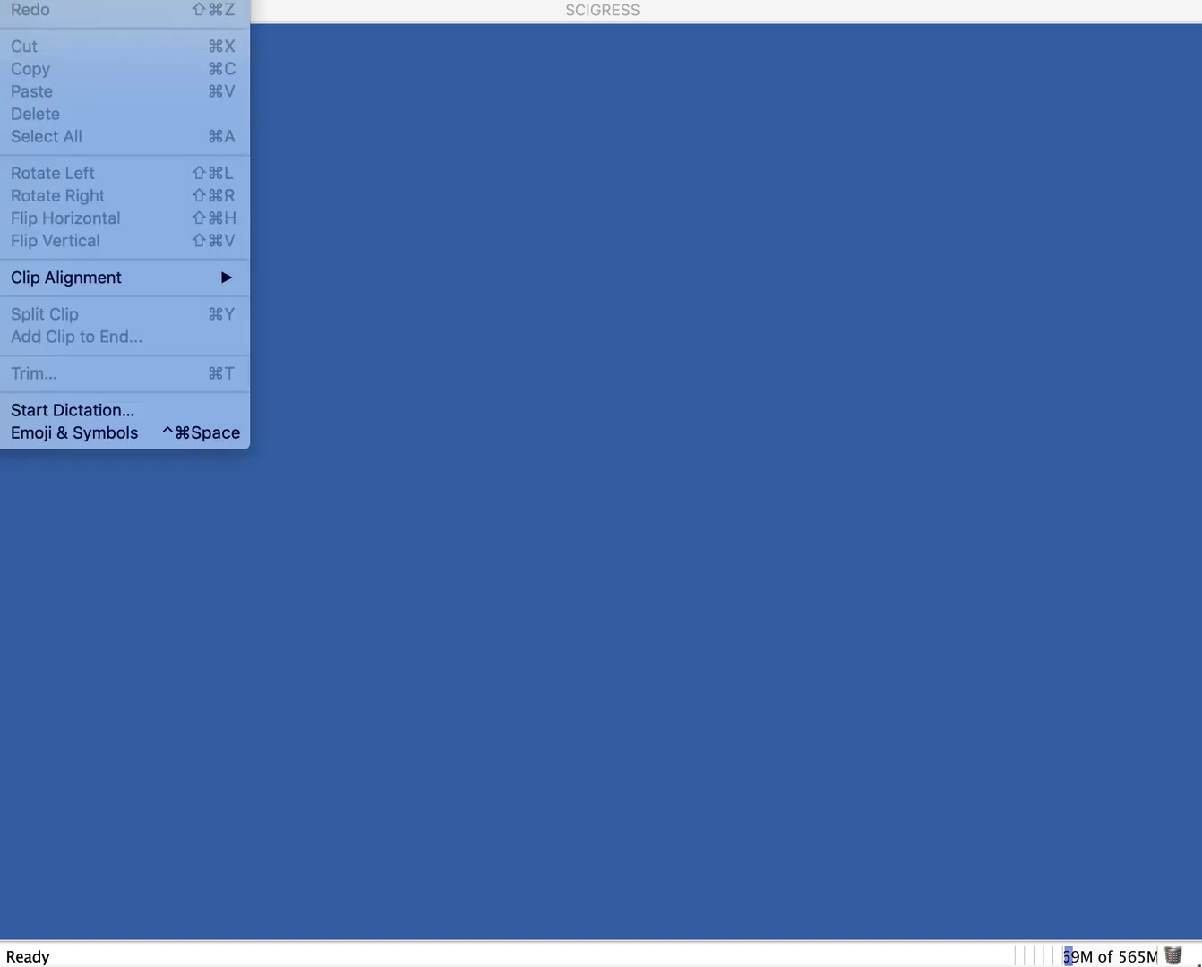
{"action": "left_click", "coordinate": [378, 15]}
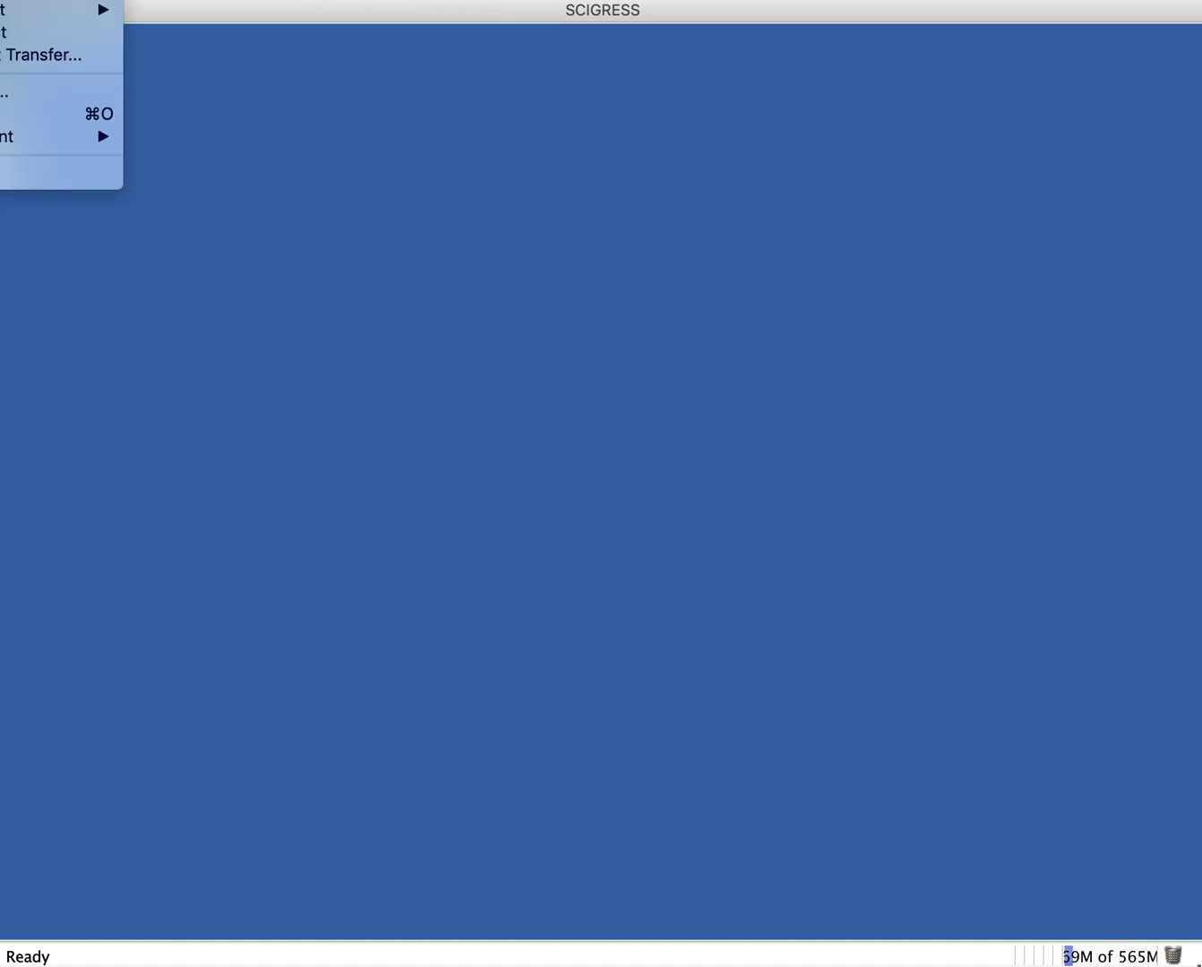
{"action": "key", "text": "super+shift+s"}
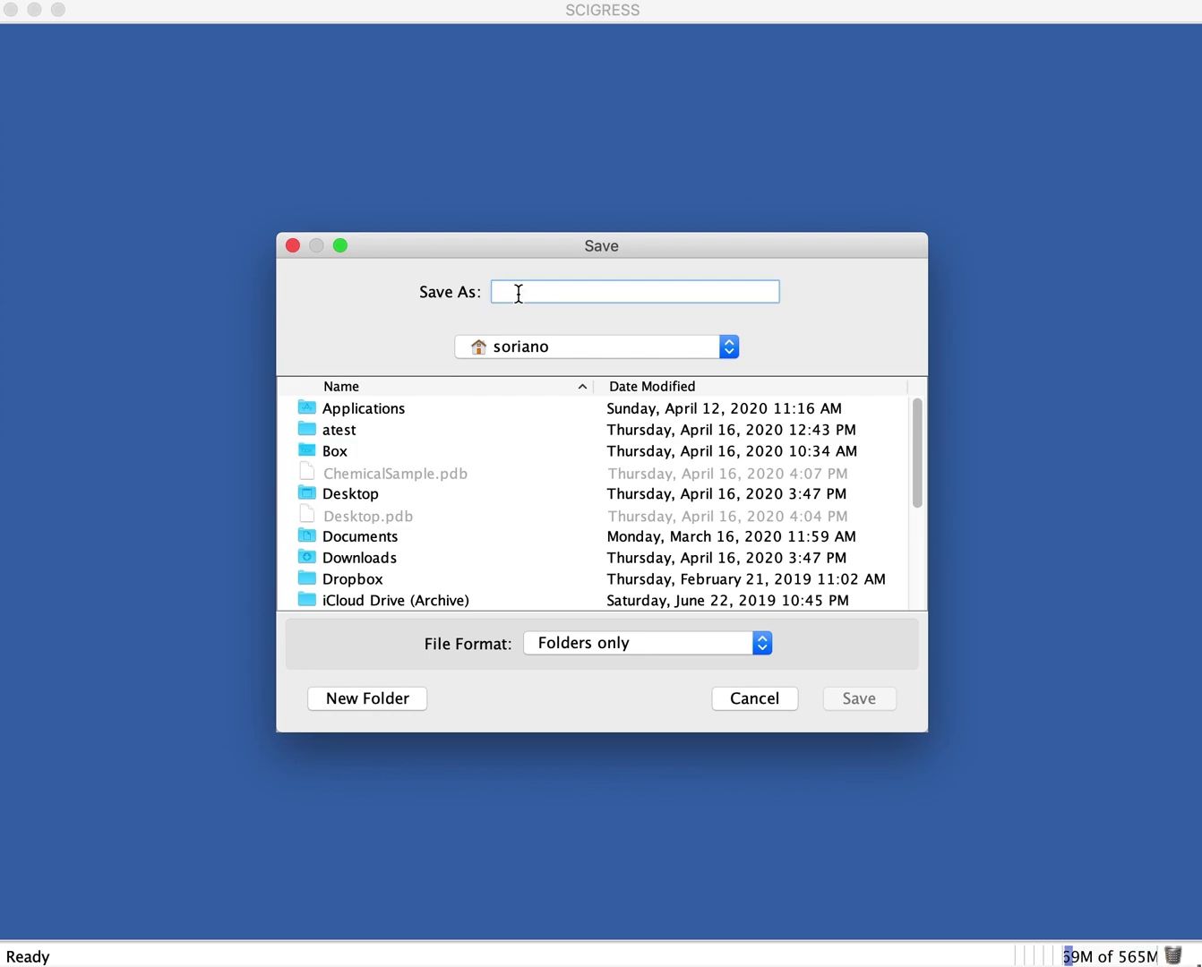
{"action": "type", "text": "C"}
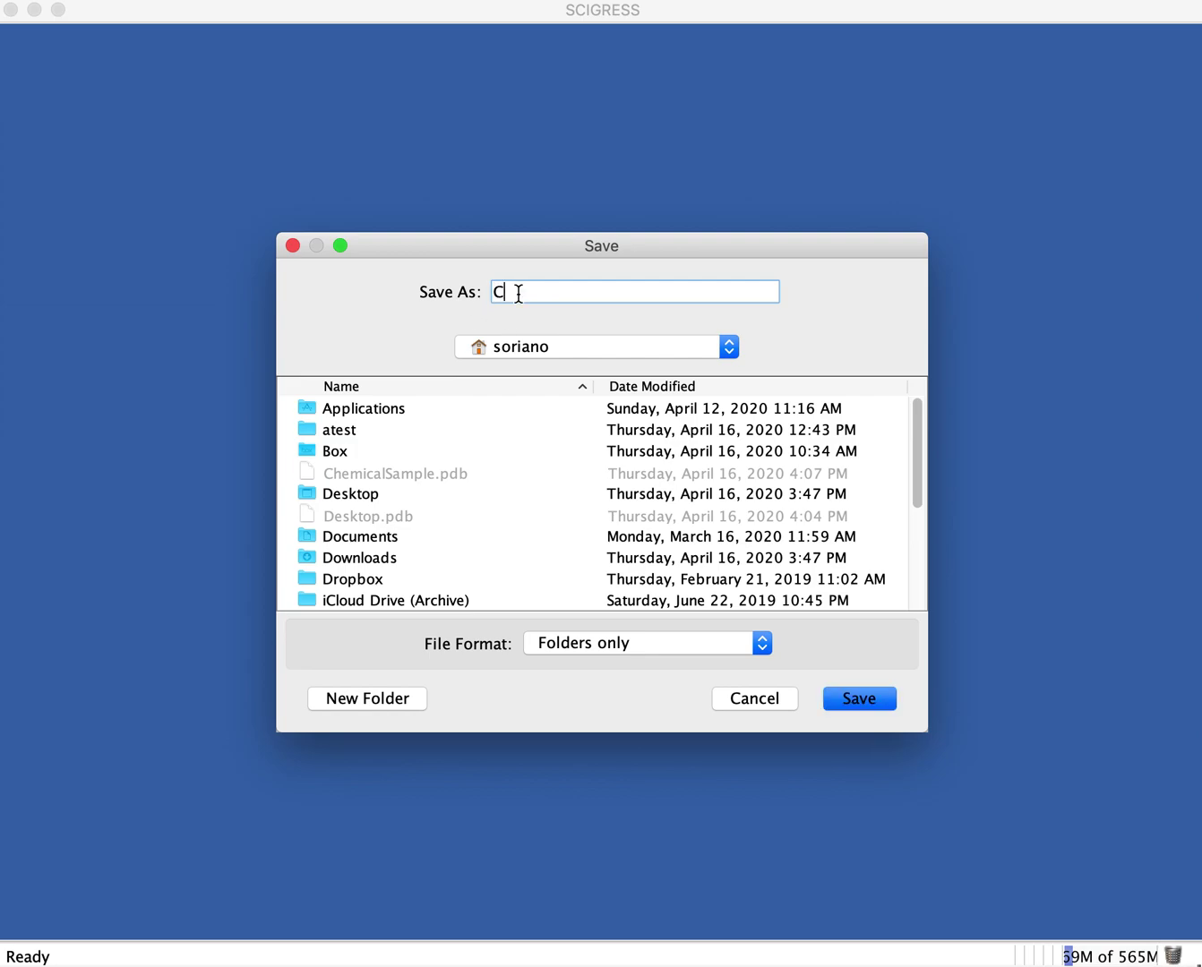
{"action": "type", "text": "yclohexane"}
{"action": "left_click", "coordinate": [890, 701]}
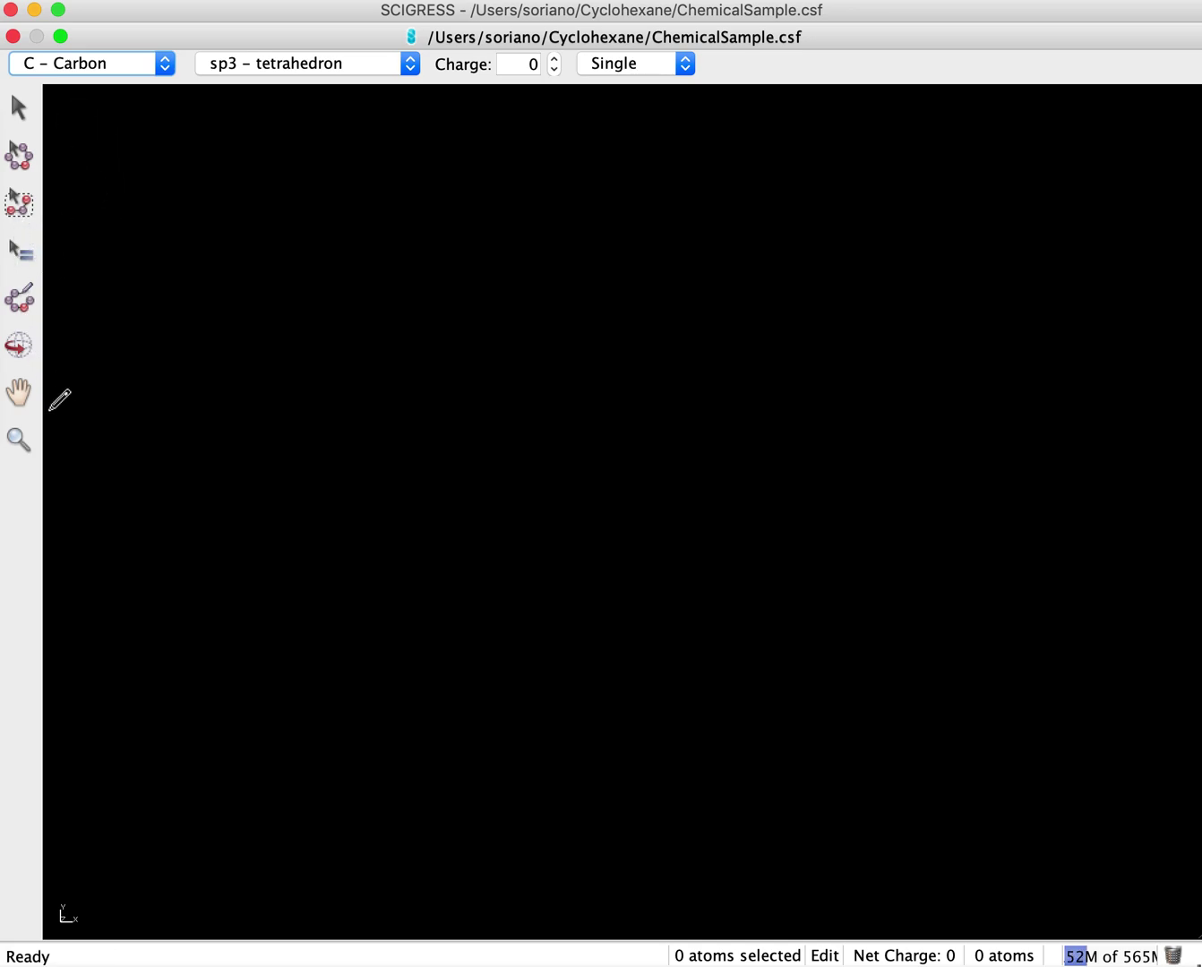
- Draw six sp3 carbon atoms in a ring and connect them all with single bonds
{"action": "left_click", "coordinate": [19, 305]}
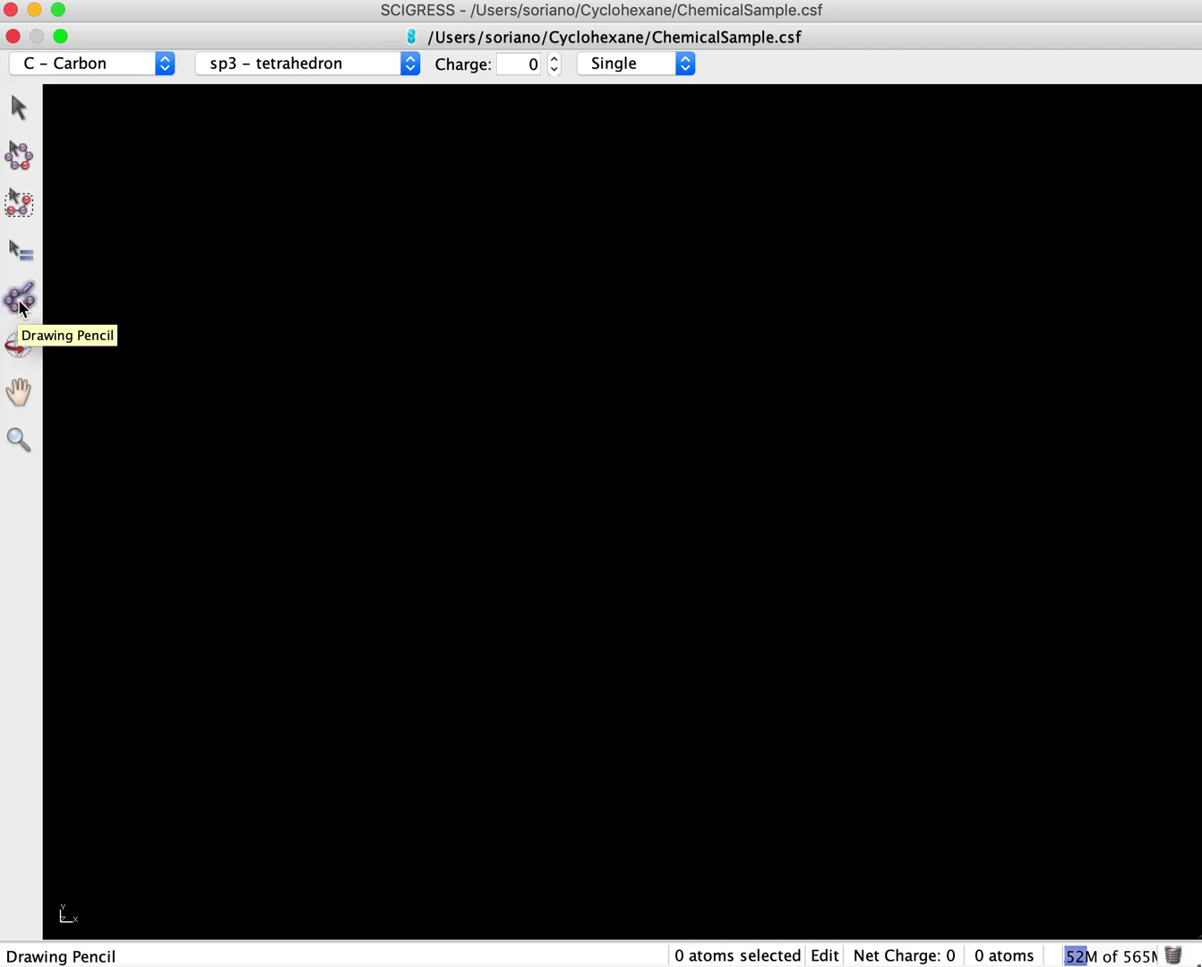
{"action": "left_click", "coordinate": [584, 298]}
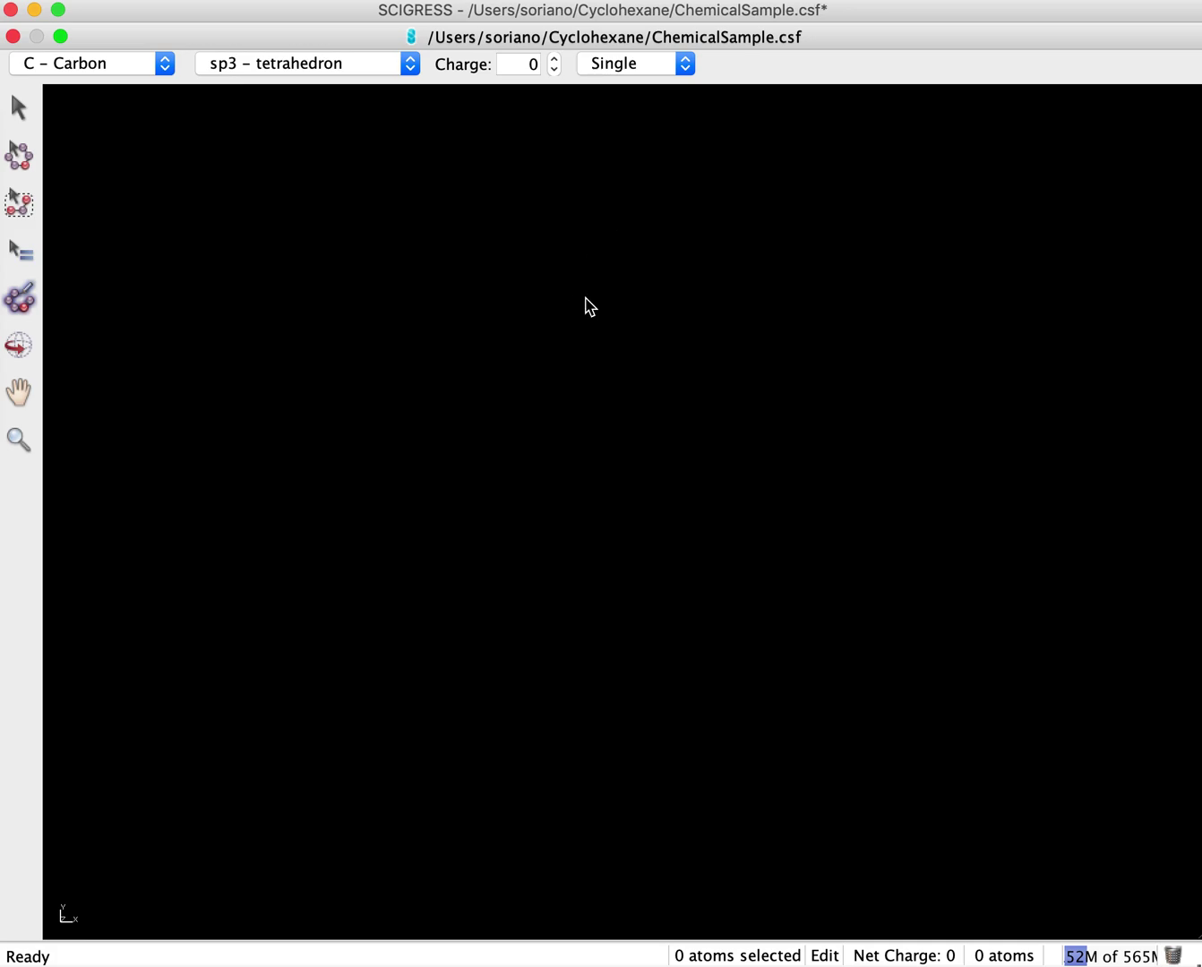
{"action": "left_click", "coordinate": [751, 409]}
{"action": "left_click", "coordinate": [773, 590]}
{"action": "left_click", "coordinate": [544, 753]}
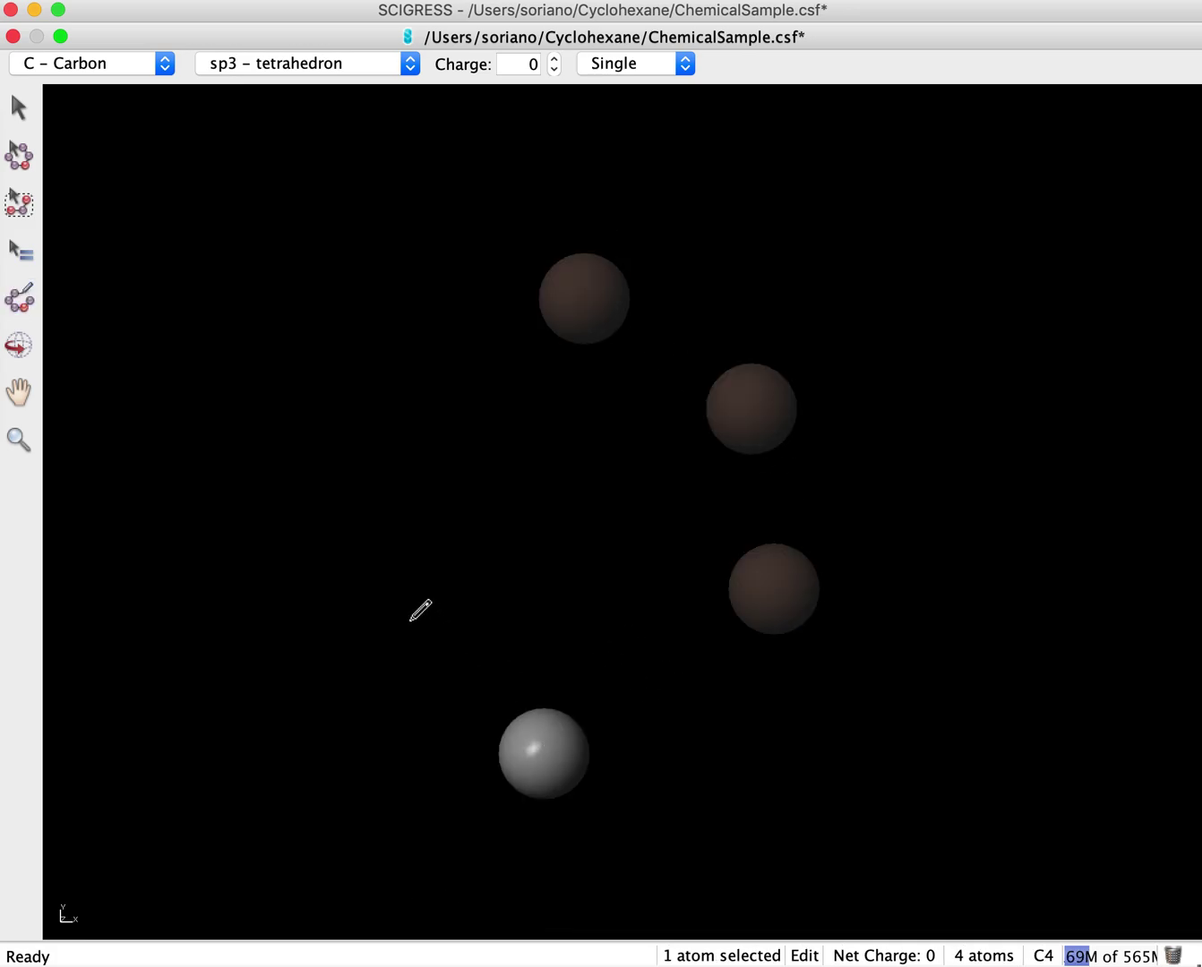
{"action": "left_click", "coordinate": [392, 612]}
{"action": "left_click", "coordinate": [349, 441]}
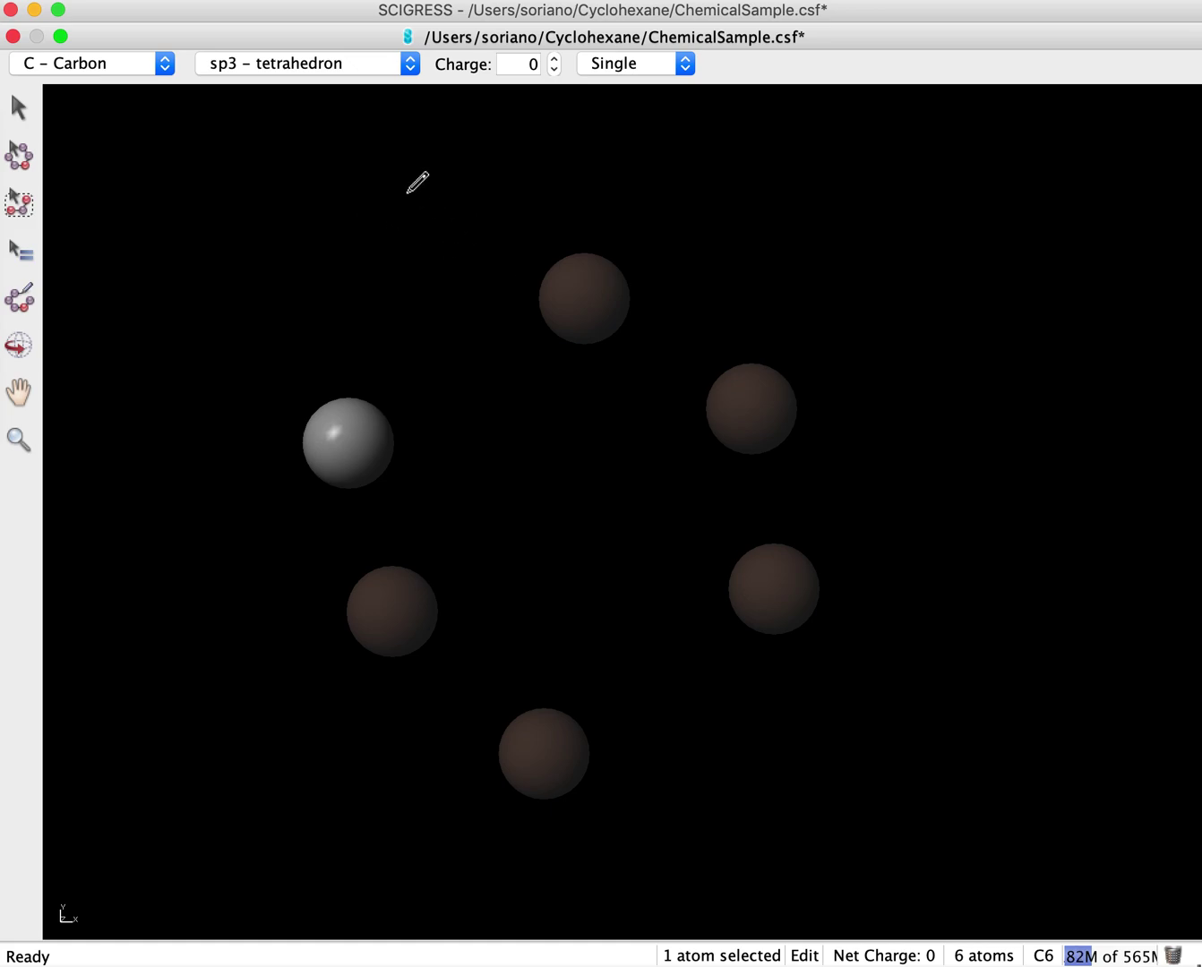
{"action": "mouse_move", "coordinate": [614, 280]}
{"action": "left_mouse_down"}
{"action": "mouse_move", "coordinate": [746, 396]}
{"action": "mouse_move", "coordinate": [768, 389]}
{"action": "mouse_move", "coordinate": [775, 595]}
{"action": "mouse_move", "coordinate": [770, 572]}
{"action": "mouse_move", "coordinate": [616, 692]}
{"action": "mouse_move", "coordinate": [584, 752]}
{"action": "mouse_move", "coordinate": [552, 744]}
{"action": "mouse_move", "coordinate": [383, 595]}
{"action": "mouse_move", "coordinate": [353, 432]}
{"action": "mouse_move", "coordinate": [584, 315]}
{"action": "mouse_move", "coordinate": [582, 296]}
{"action": "left_mouse_up"}
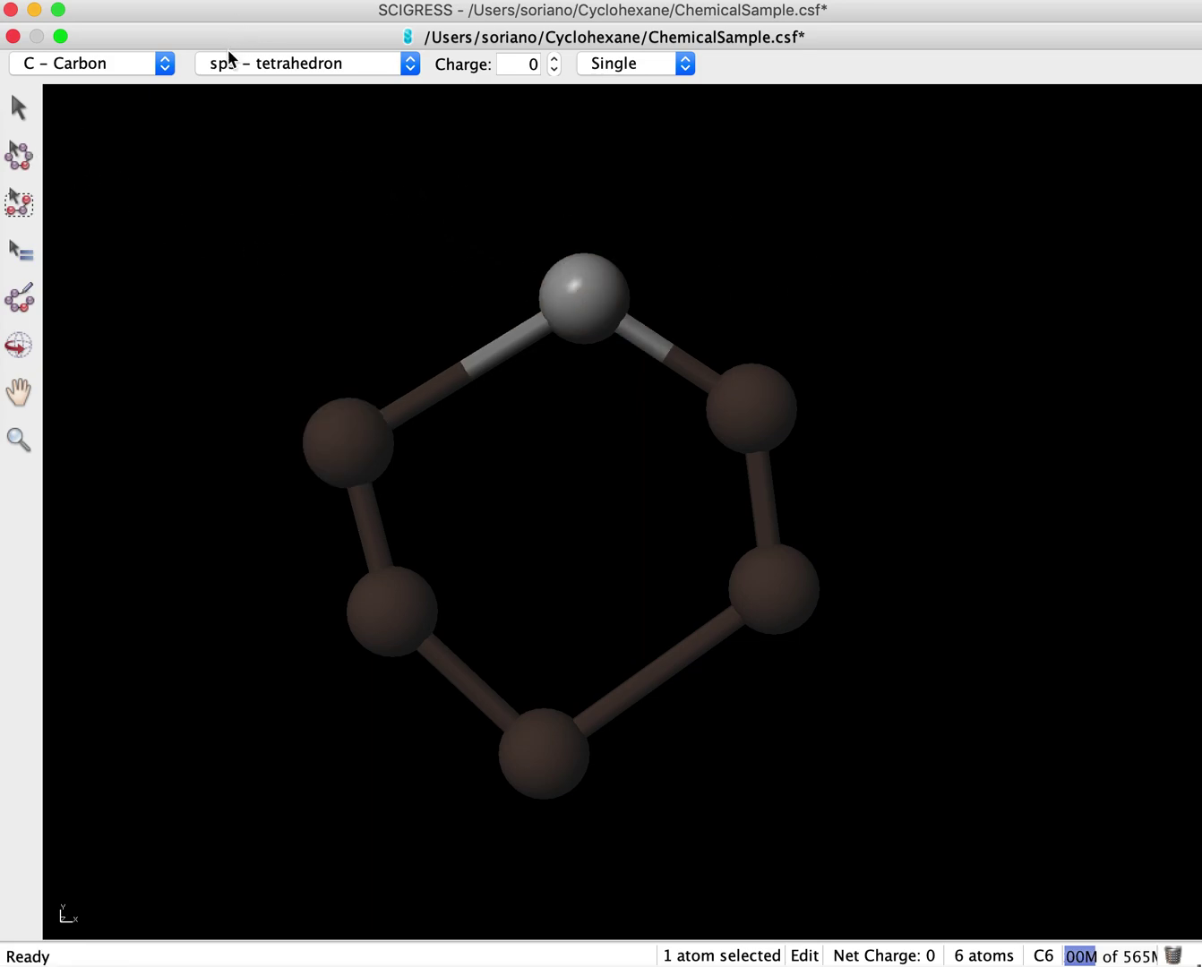
- Add an sp3 oxygen atom outside the ring and join it to the upper-right ring carbon with a single bond
{"action": "left_click", "coordinate": [164, 63]}
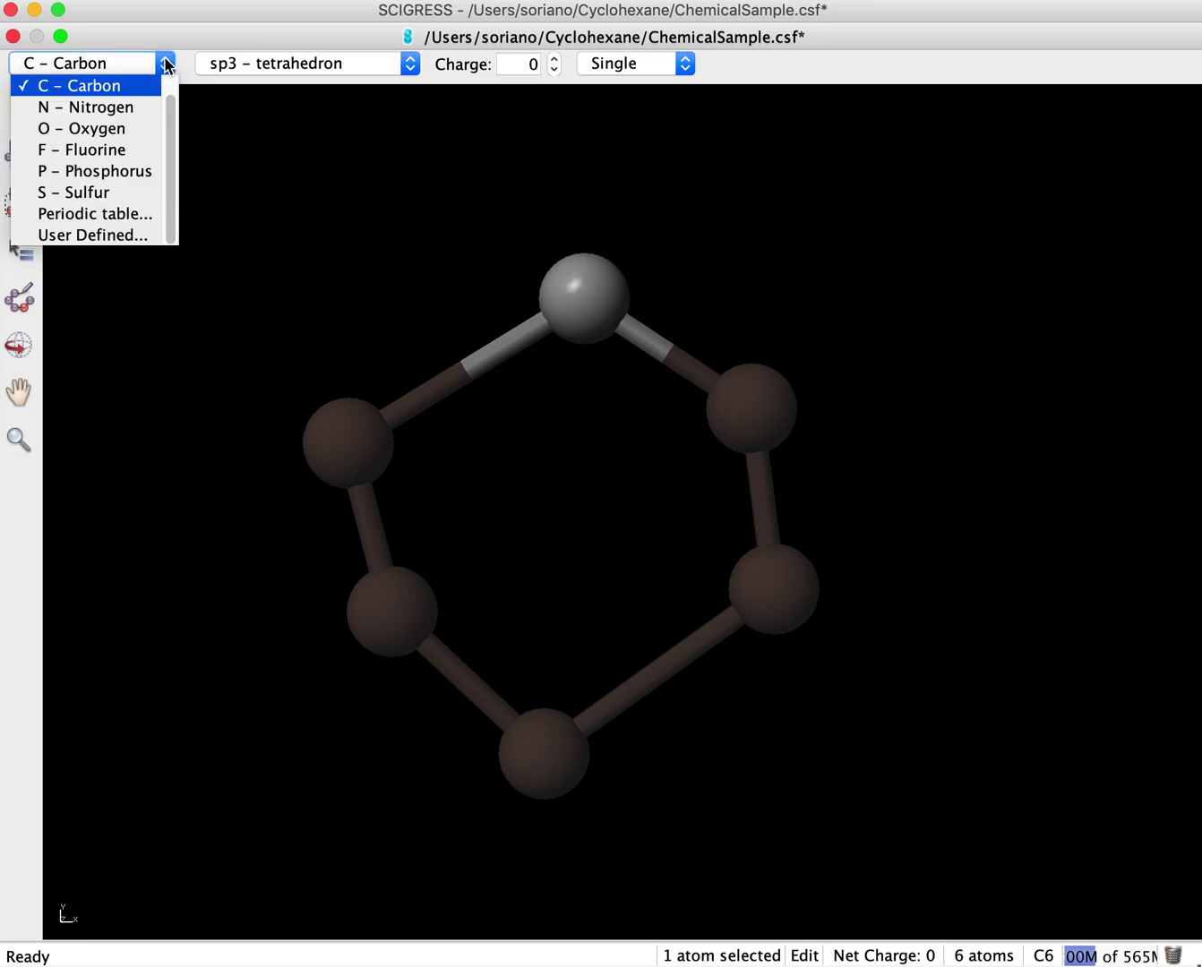
{"action": "left_click", "coordinate": [76, 126]}
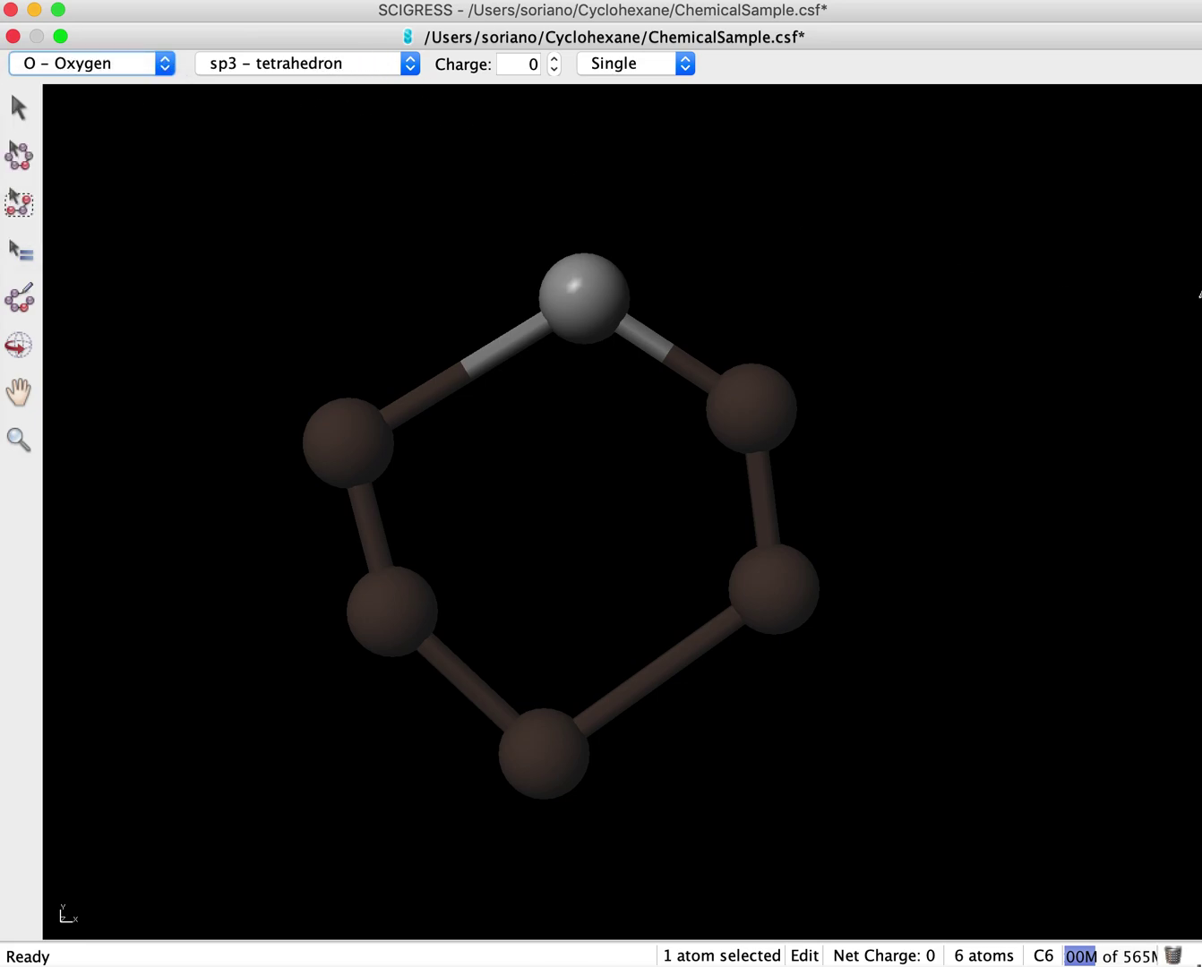
{"action": "left_click", "coordinate": [942, 275]}
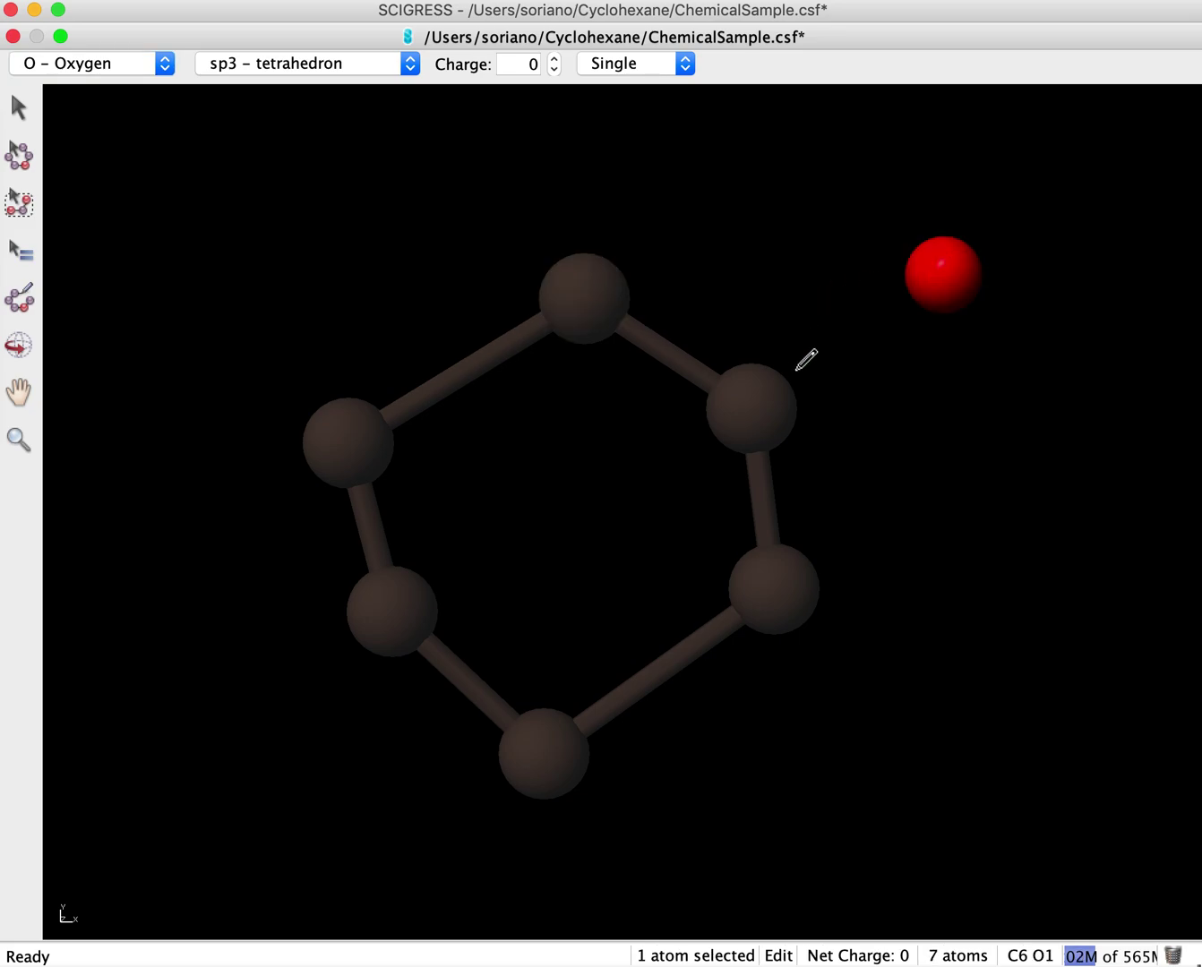
{"action": "left_click_drag", "start_coordinate": [765, 404], "coordinate": [951, 301]}
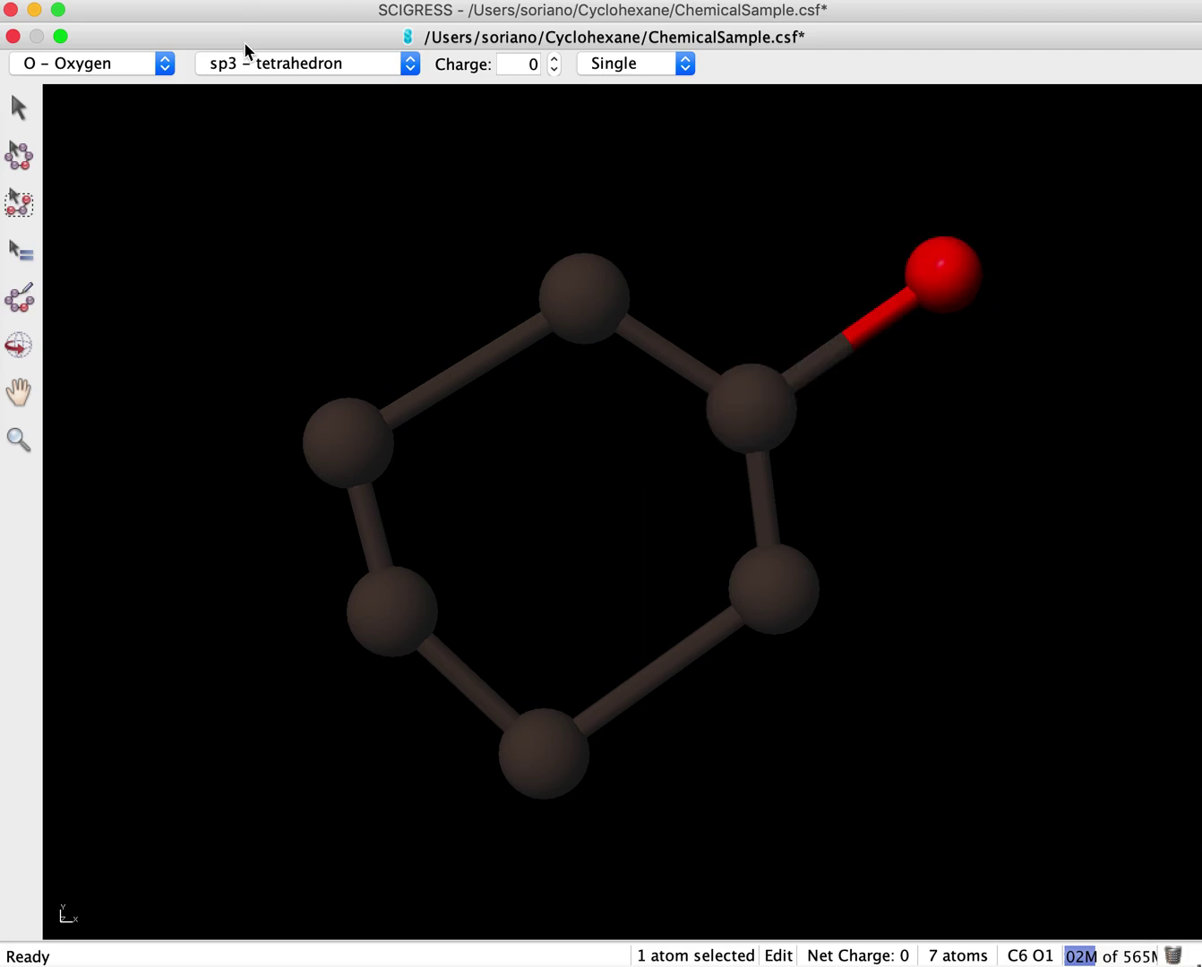
- Draw a chain of single-bonded sp3 carbons from the oxygen around toward the adjacent lower-right ring carbon
{"action": "left_click", "coordinate": [163, 62]}
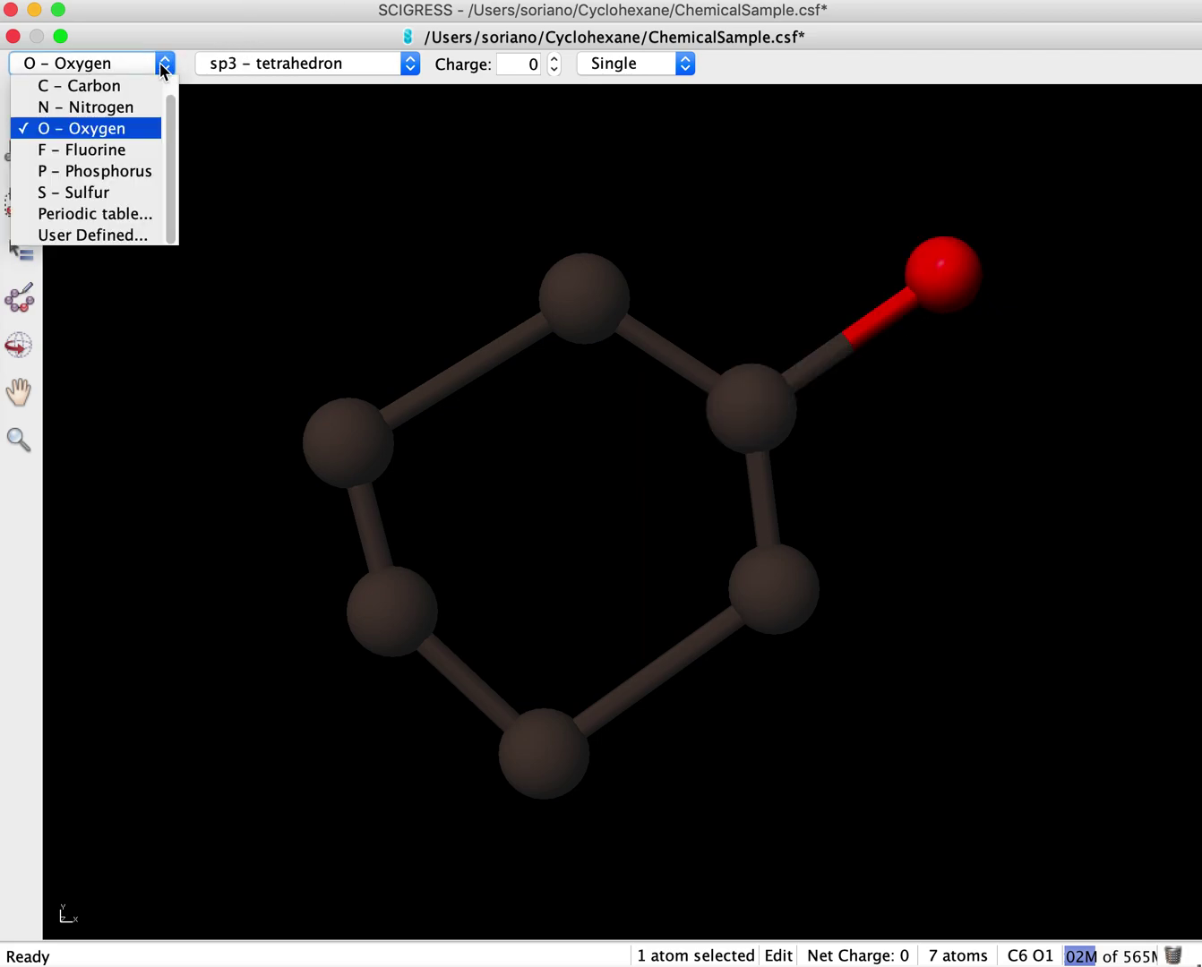
{"action": "left_click", "coordinate": [70, 87]}
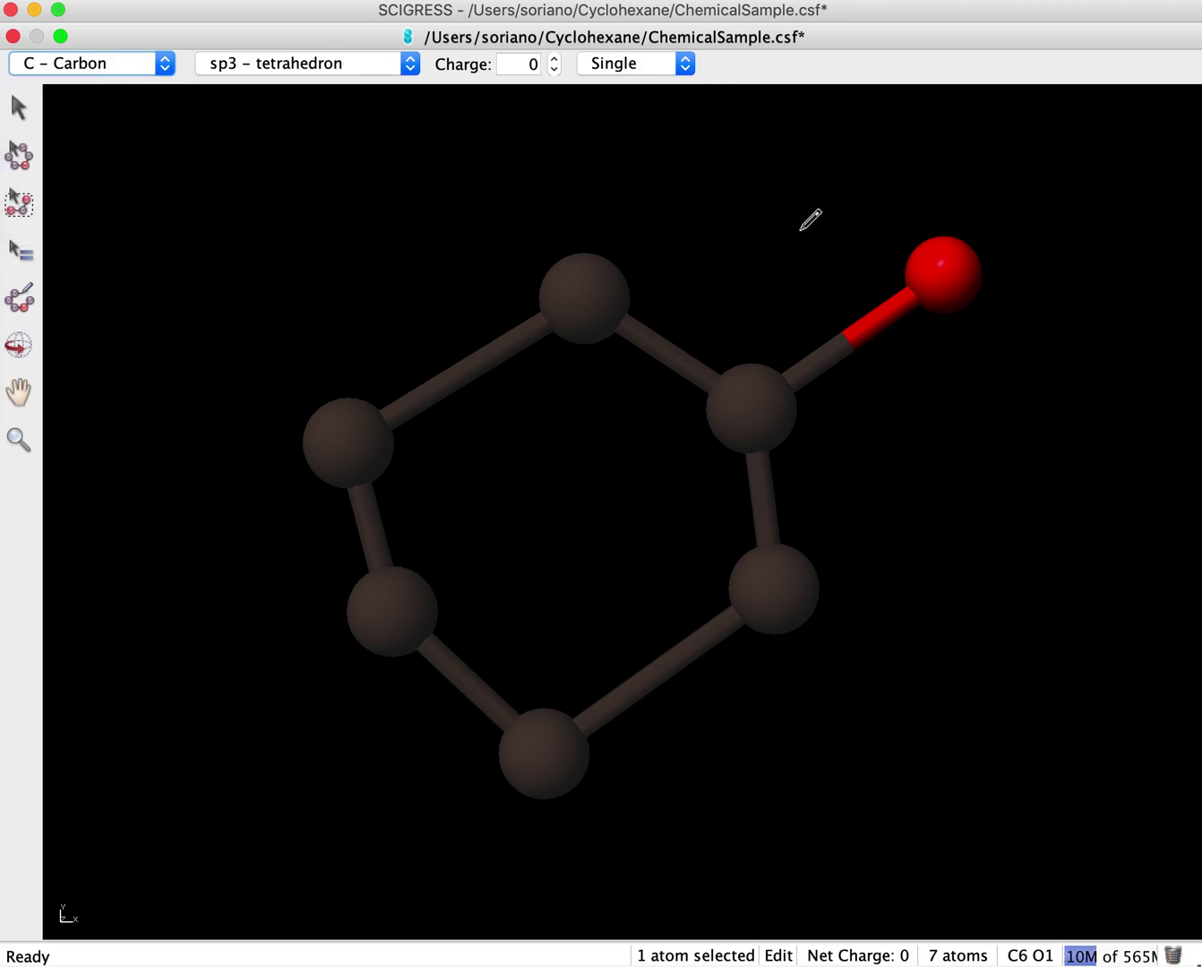
{"action": "left_click", "coordinate": [952, 285]}
{"action": "left_click_drag", "start_coordinate": [951, 284], "coordinate": [823, 604]}
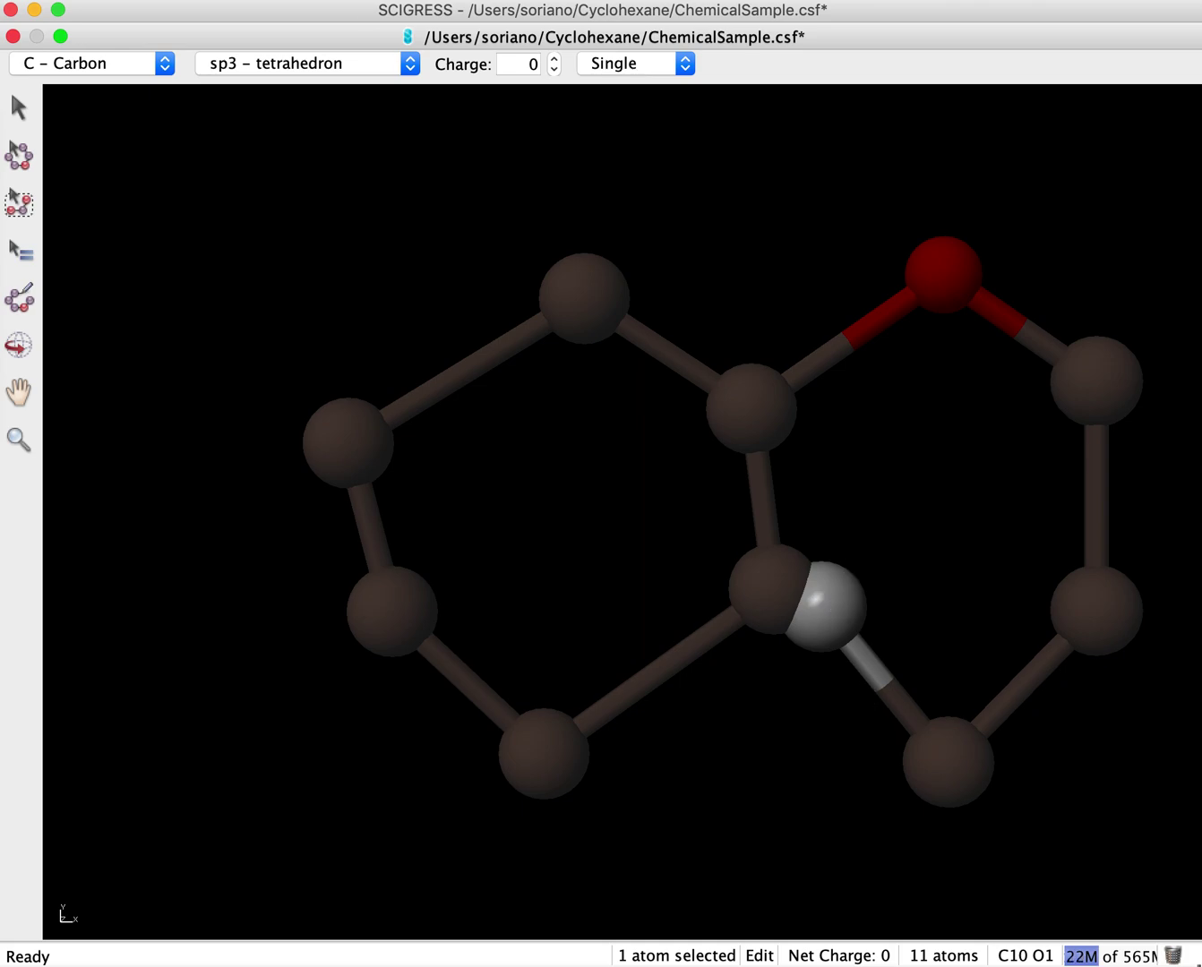
- Undo the stray carbon overlapping the ring and bond the chain's last carbon to the lower-right ring carbon, closing the second ring
{"action": "left_click", "coordinate": [10, 0]}
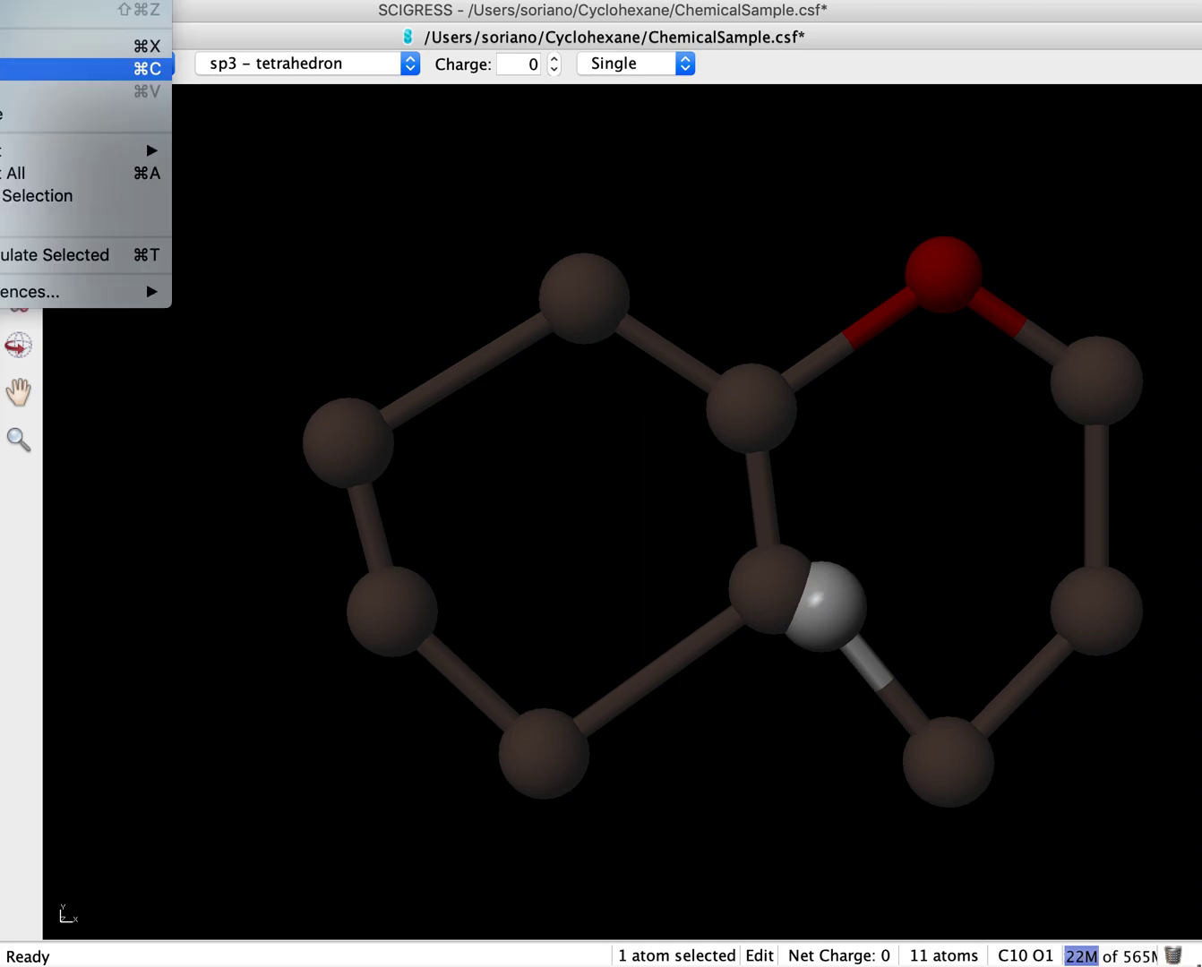
{"action": "left_click", "coordinate": [9, 46]}
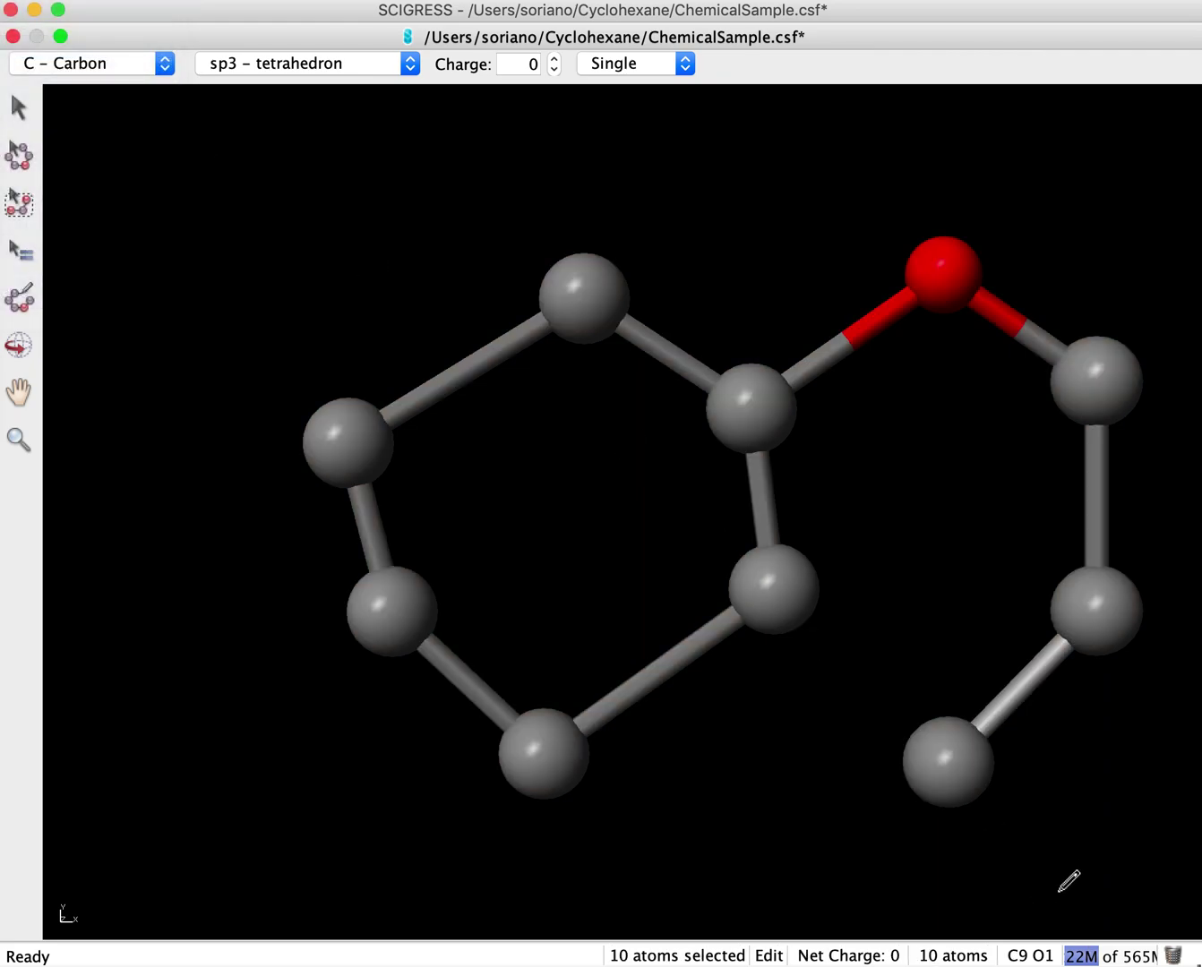
{"action": "left_click_drag", "start_coordinate": [949, 744], "coordinate": [804, 589]}
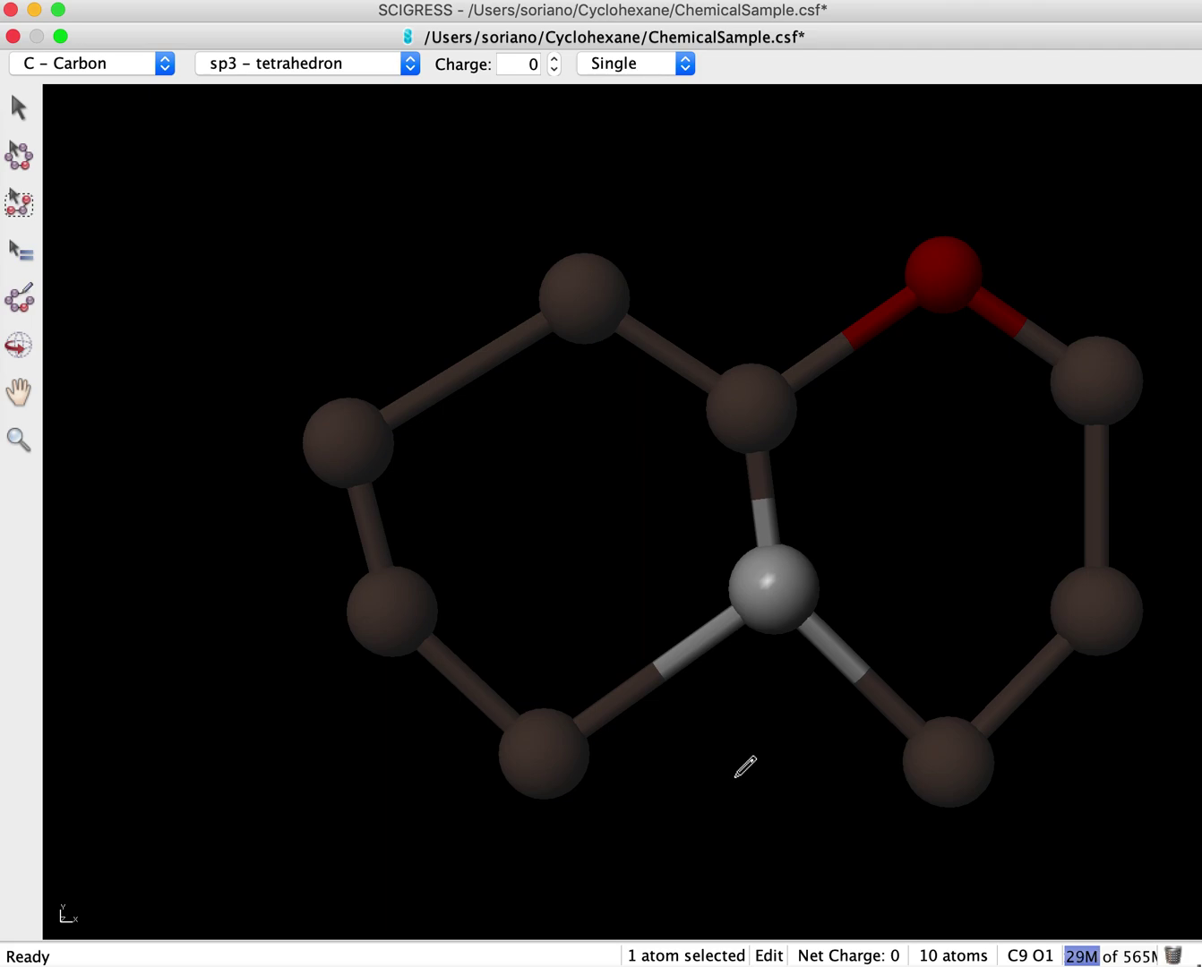
- Select the whole fused-ring molecule and apply Comprehensive beautification to it
{"action": "left_click", "coordinate": [24, 159]}
{"action": "left_click_drag", "start_coordinate": [219, 184], "coordinate": [1173, 865]}
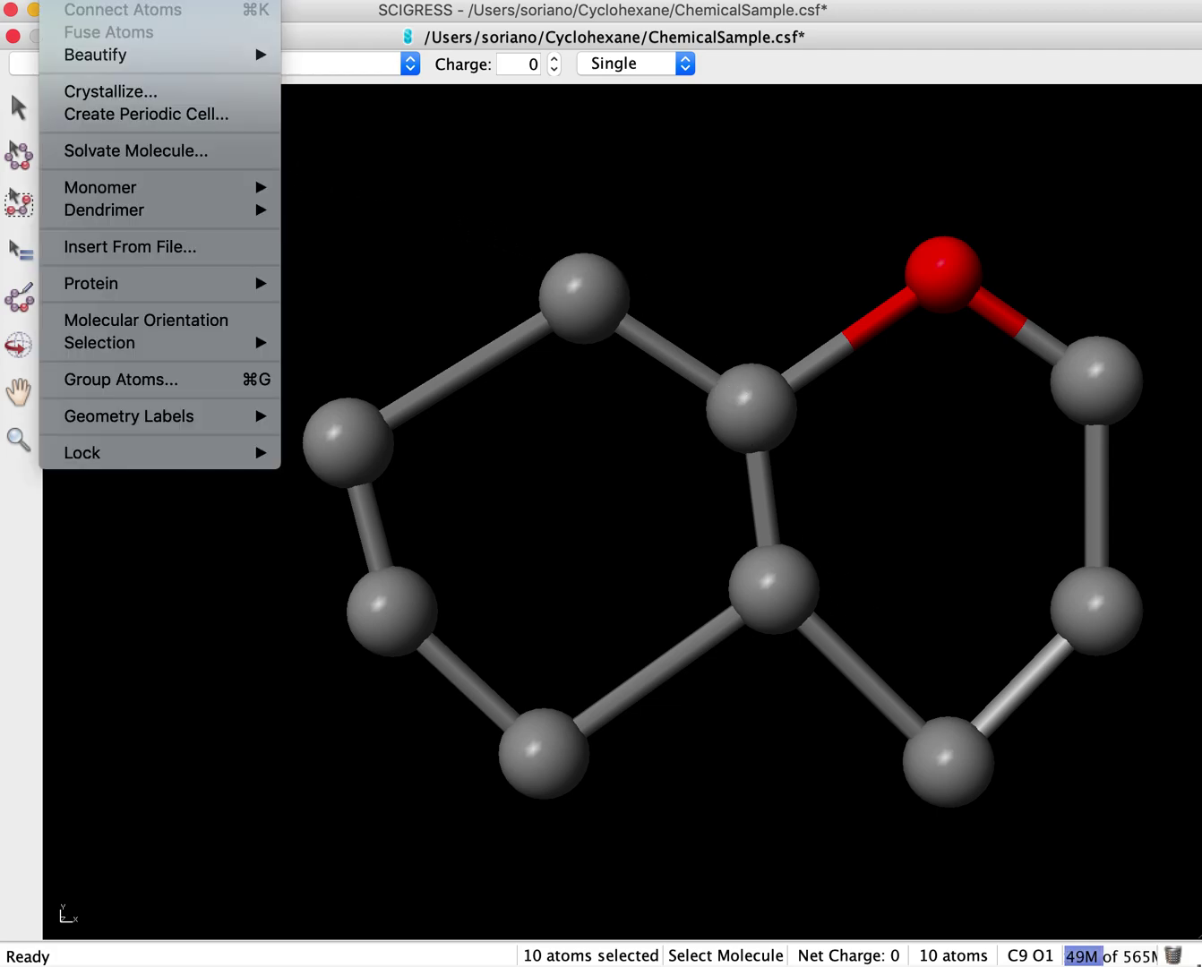
{"action": "mouse_move", "coordinate": [127, 55]}
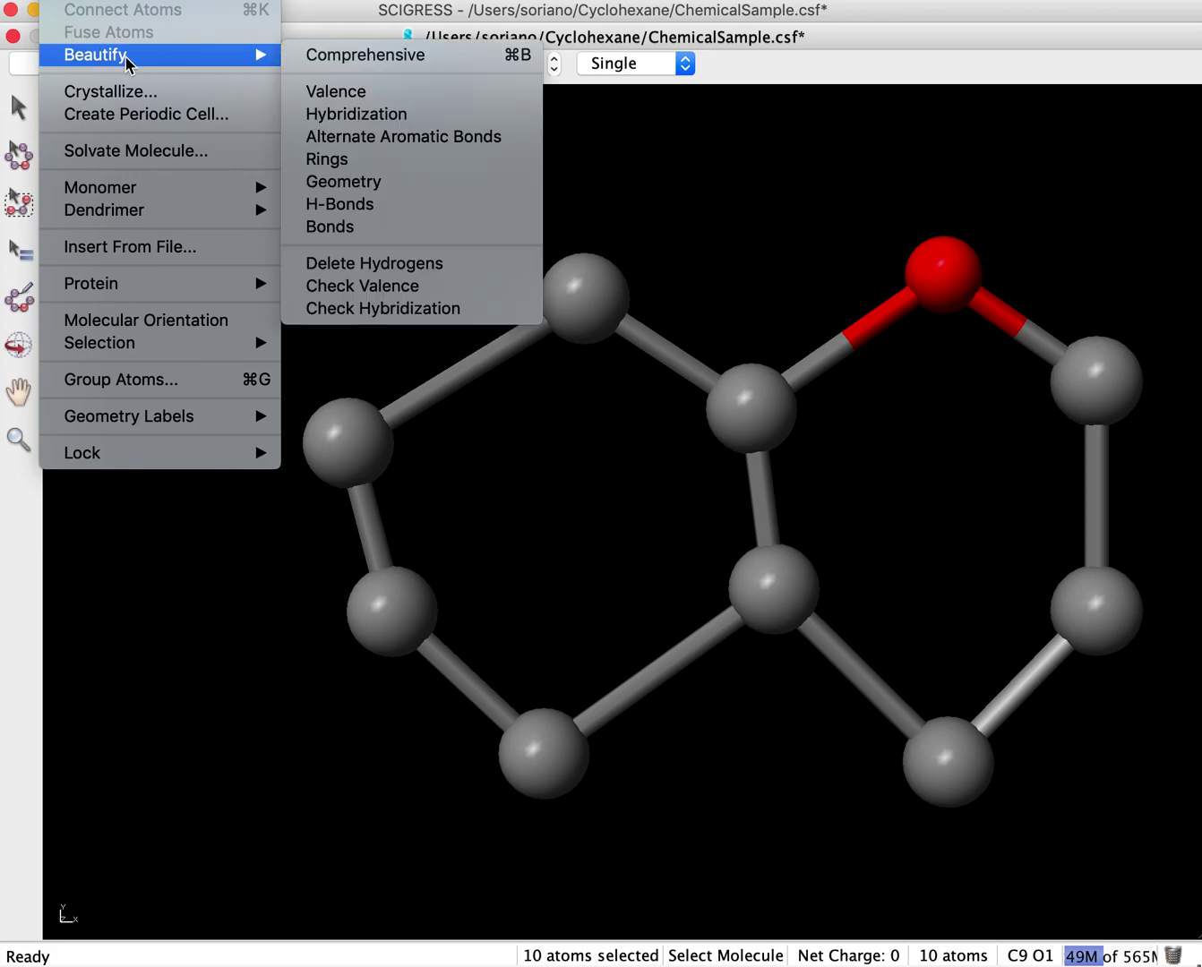
{"action": "left_click", "coordinate": [397, 54]}
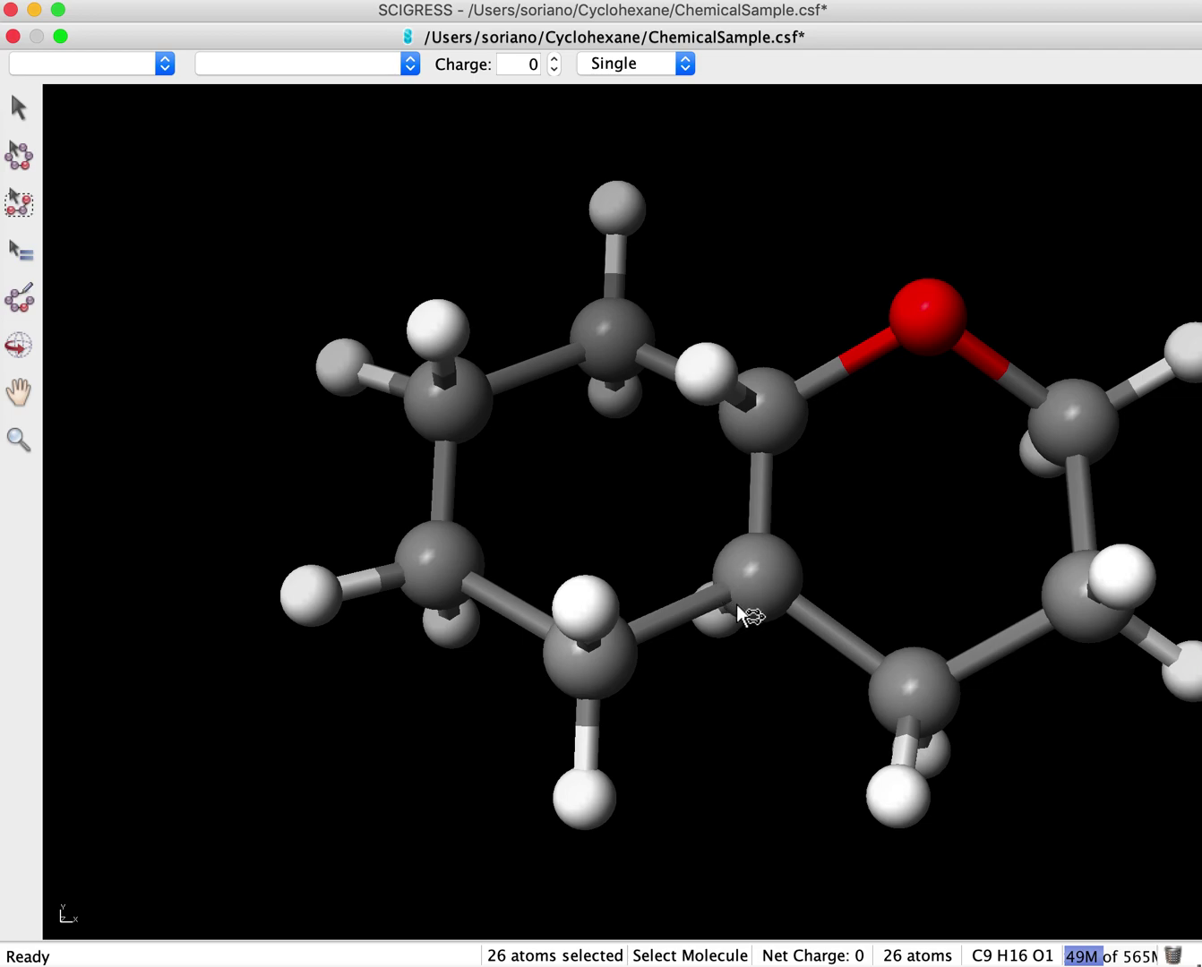
- Rotate the beautified molecule to examine its three-dimensional ring shape, and recentre it in the workspace
{"action": "left_click_drag", "start_coordinate": [768, 717], "coordinate": [790, 676]}
{"action": "left_click", "coordinate": [18, 345]}
{"action": "left_click_drag", "start_coordinate": [881, 570], "coordinate": [814, 408]}
{"action": "left_click_drag", "start_coordinate": [739, 550], "coordinate": [913, 509]}
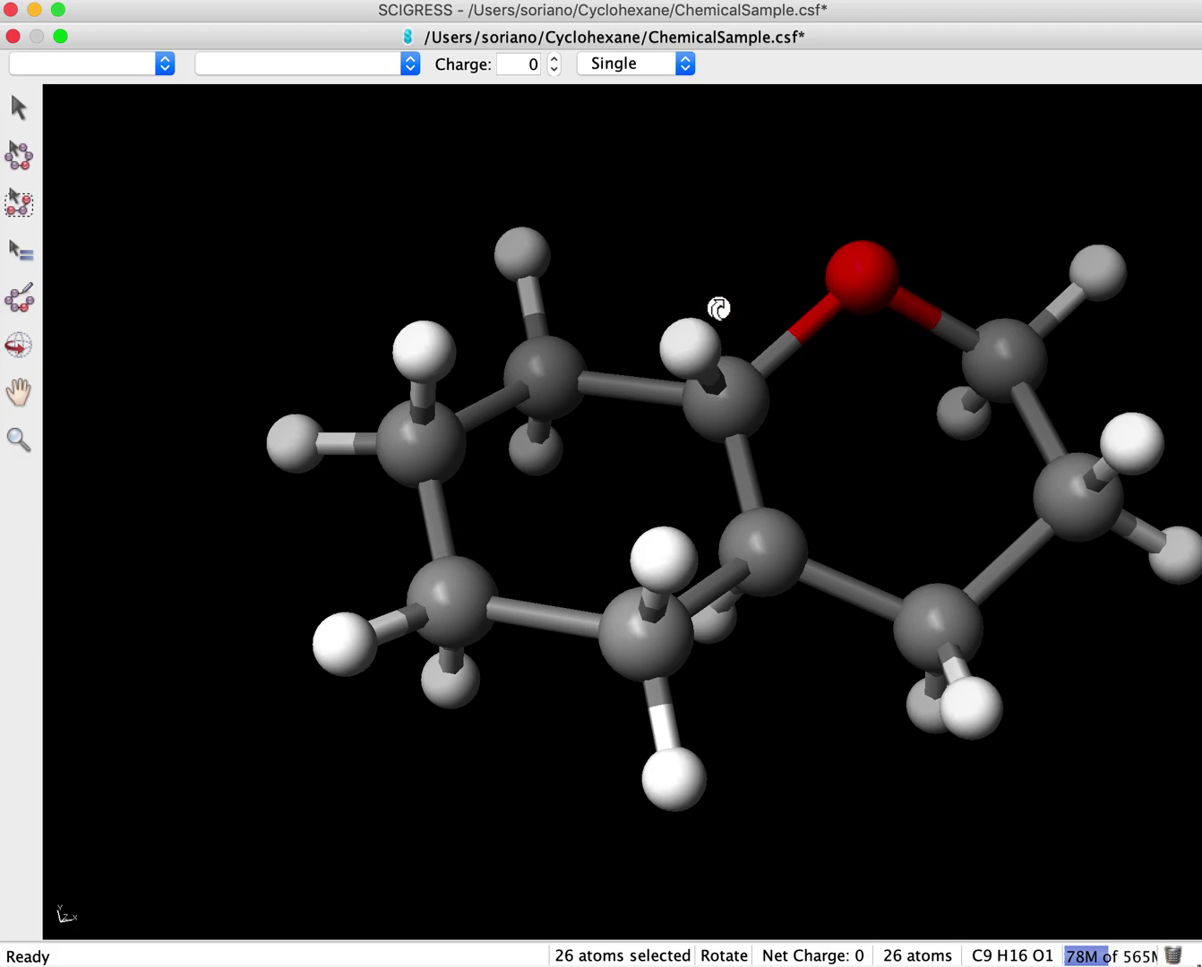
{"action": "left_click", "coordinate": [18, 391]}
{"action": "left_click_drag", "start_coordinate": [523, 520], "coordinate": [313, 401]}
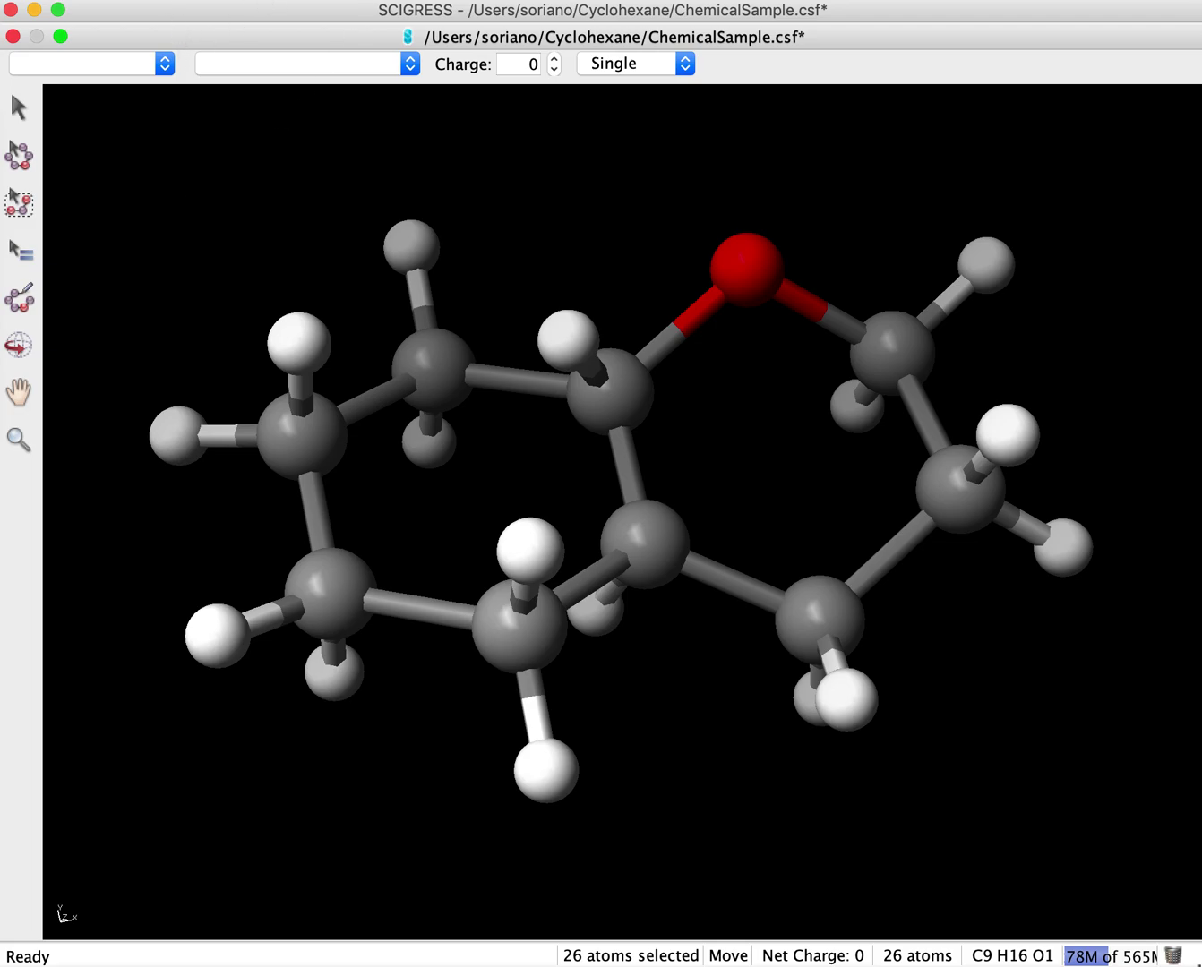
- Save the sample's changes, run the standard optimized geometry procedure on it, and close the procedure status window
{"action": "left_click", "coordinate": [143, 0]}
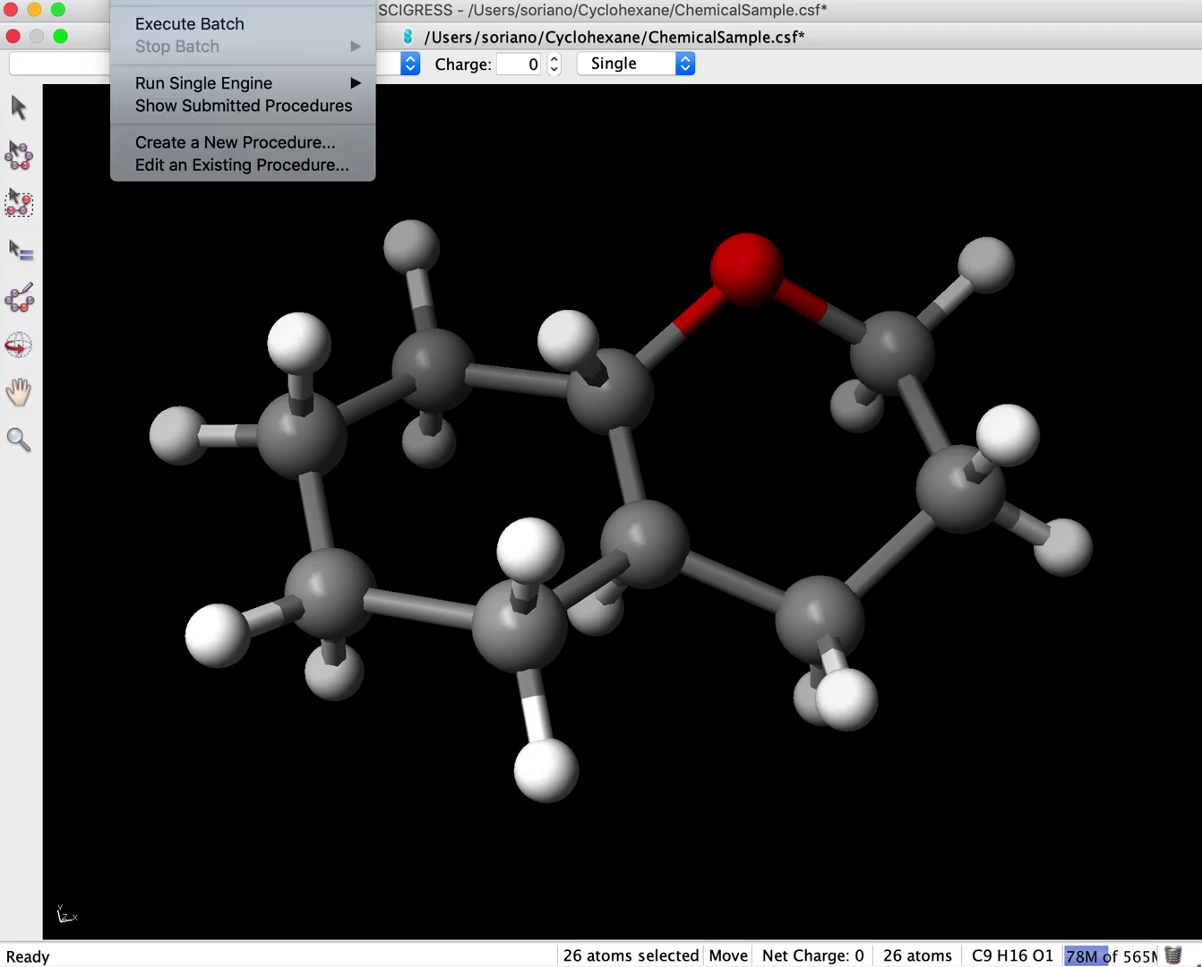
{"action": "left_click", "coordinate": [223, 5]}
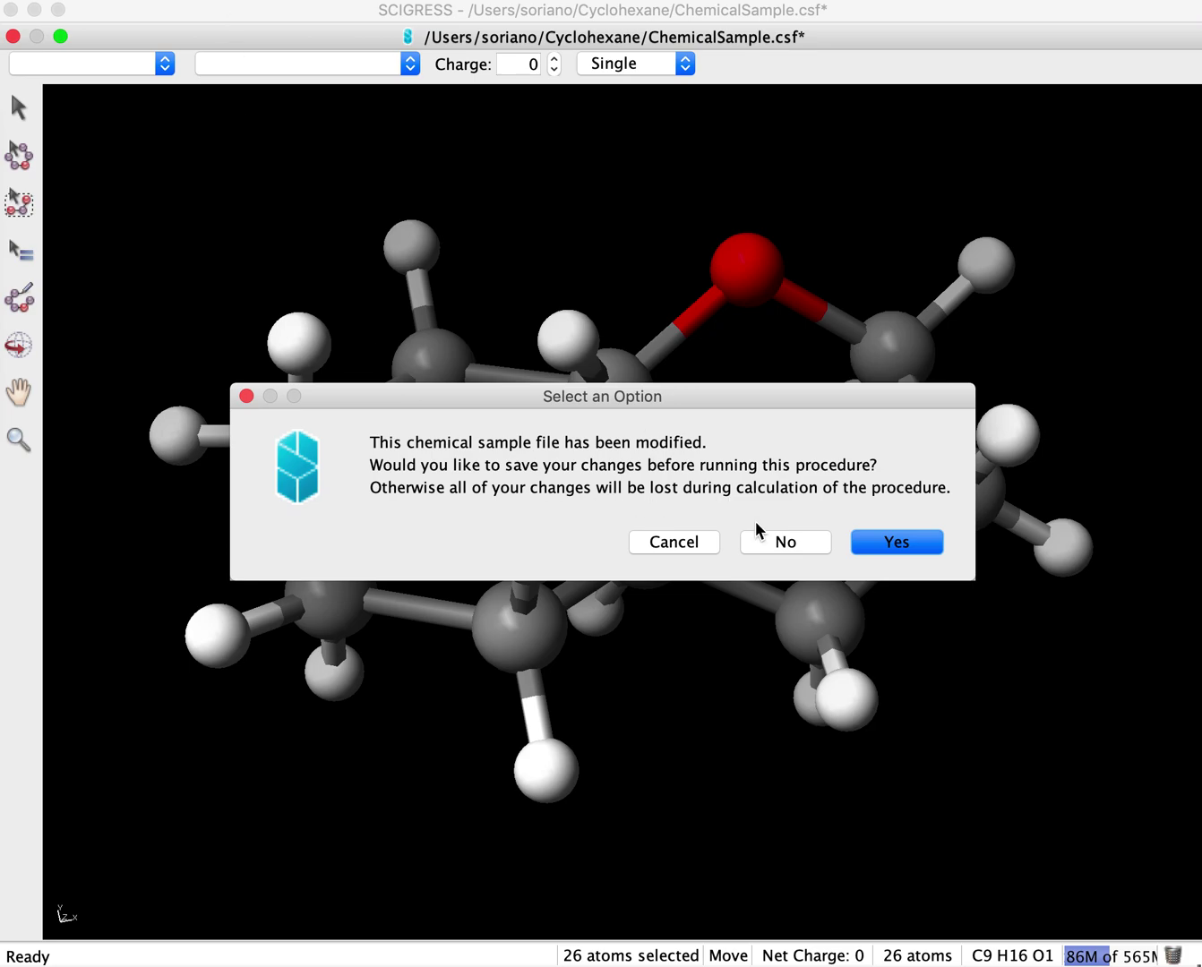
{"action": "left_click", "coordinate": [903, 549]}
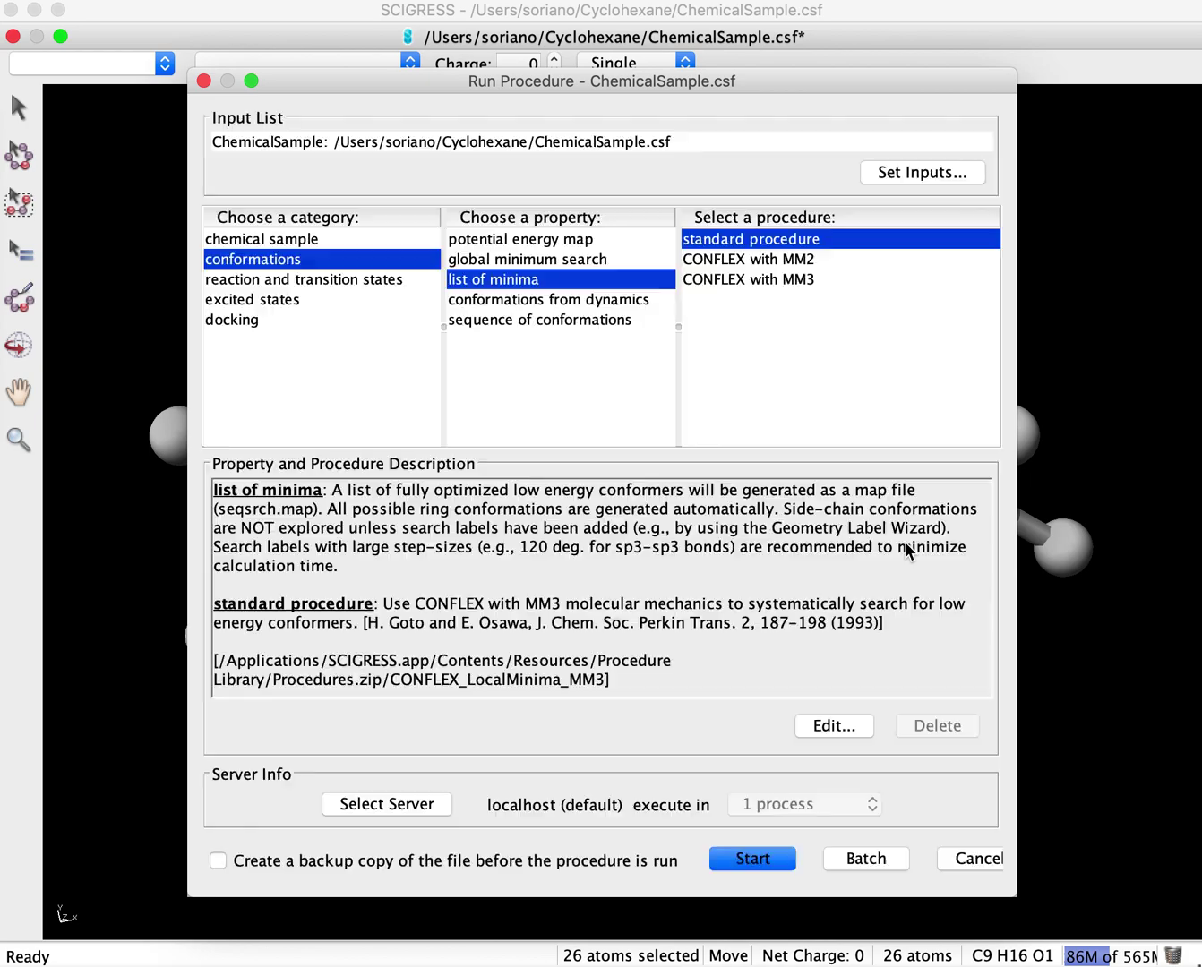
{"action": "left_click", "coordinate": [257, 242]}
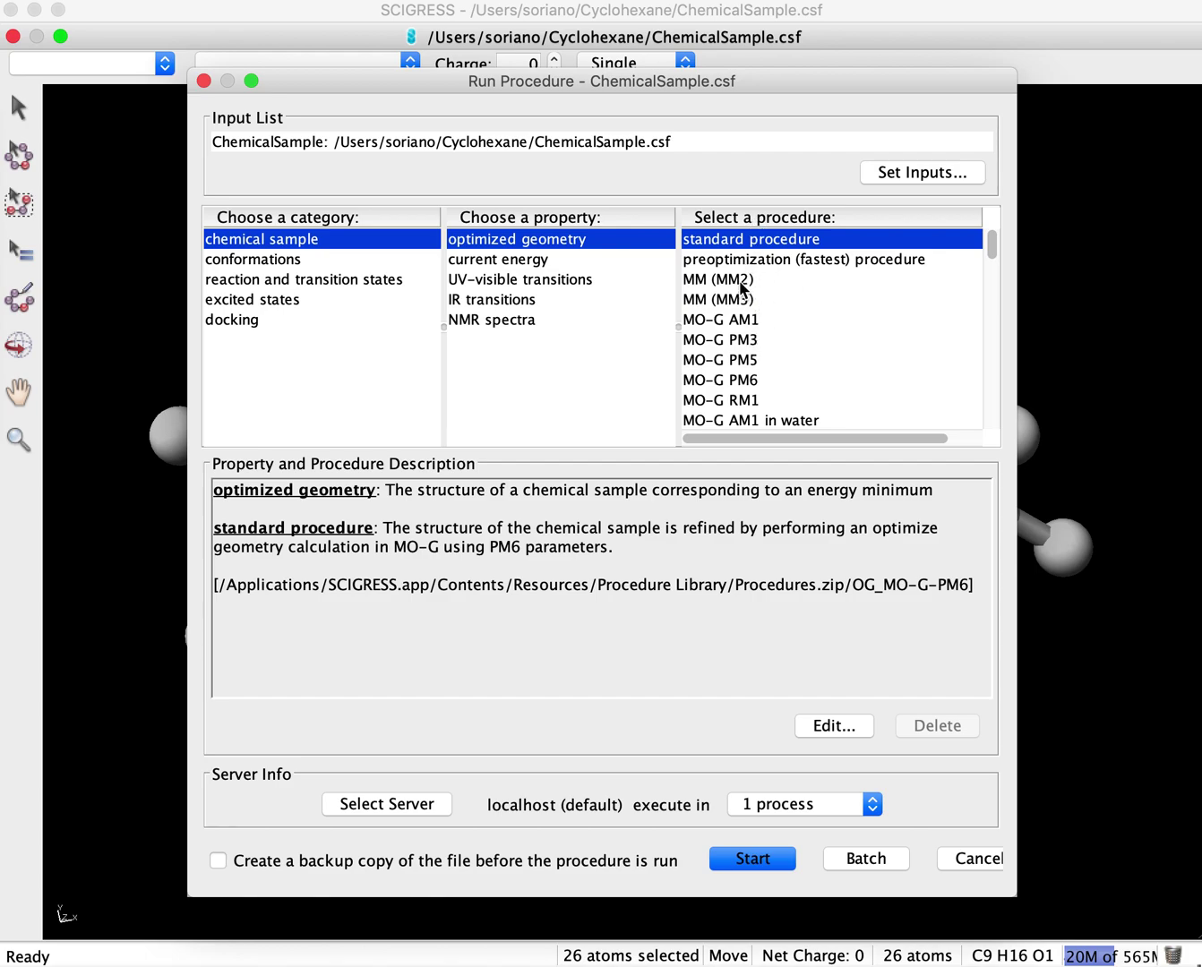
{"action": "mouse_move", "coordinate": [768, 303]}
{"action": "left_click", "coordinate": [762, 859]}
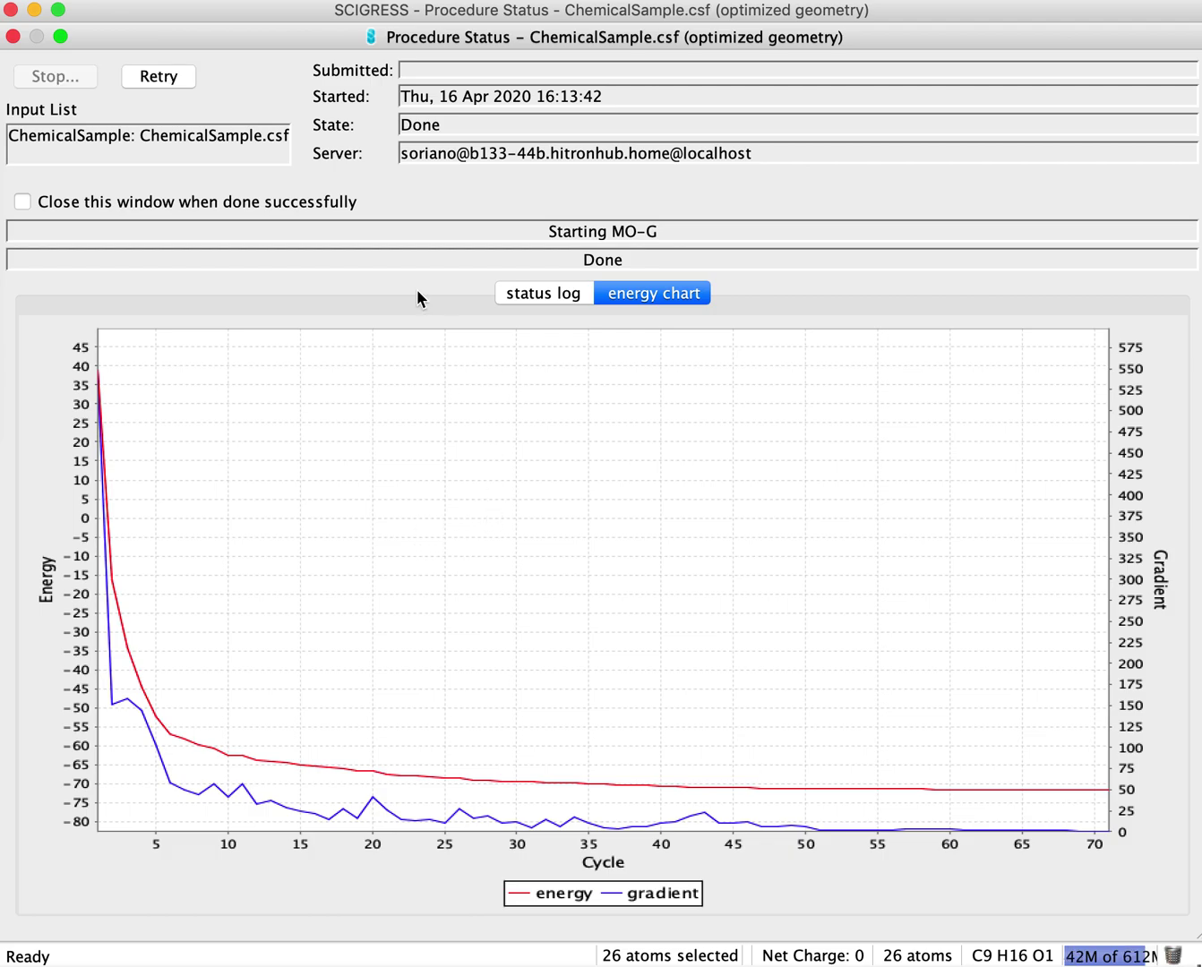
{"action": "left_click", "coordinate": [13, 37]}
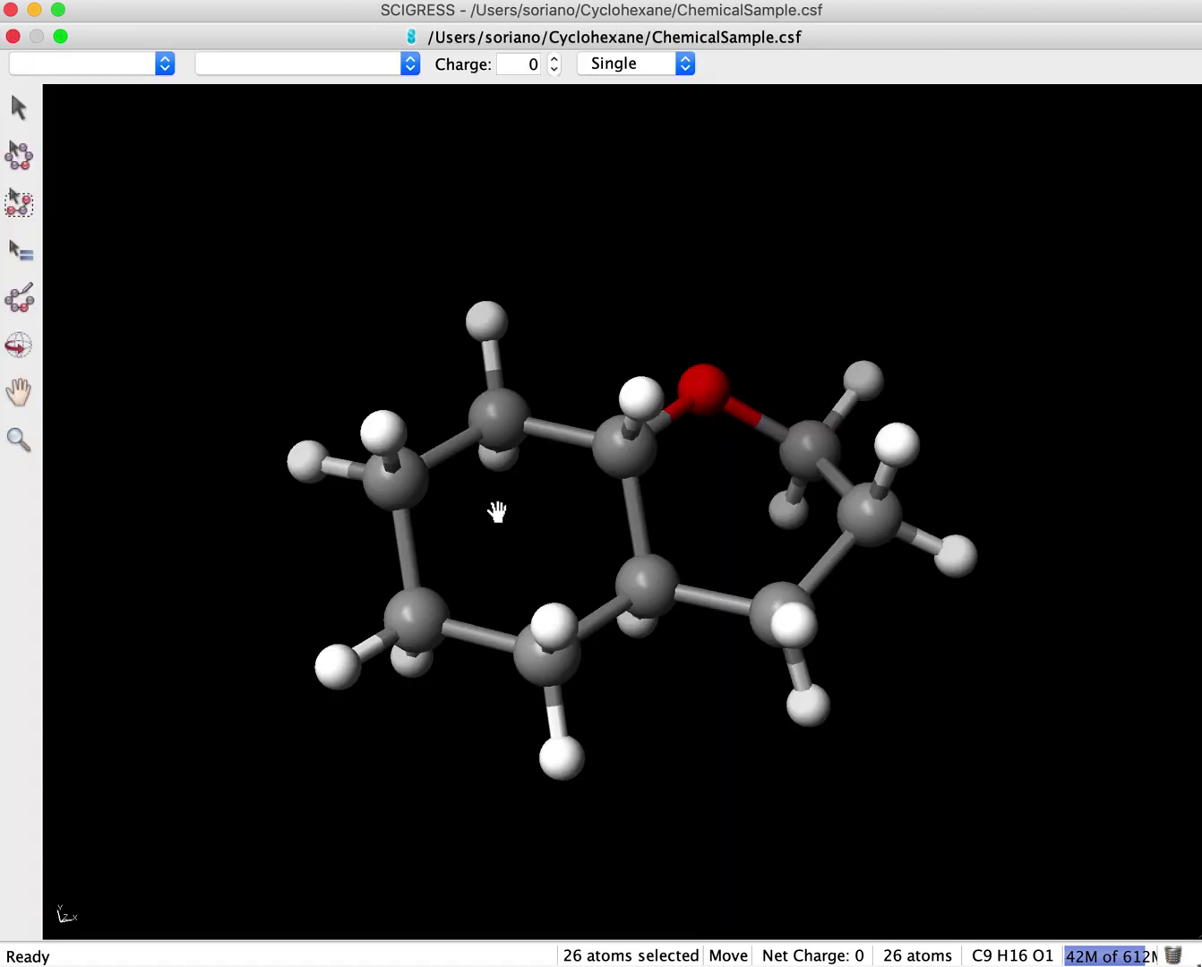
- Rotate the optimized molecule to examine the conformation of both rings from several angles
{"action": "left_click", "coordinate": [18, 345]}
{"action": "left_click_drag", "start_coordinate": [175, 456], "coordinate": [657, 495]}
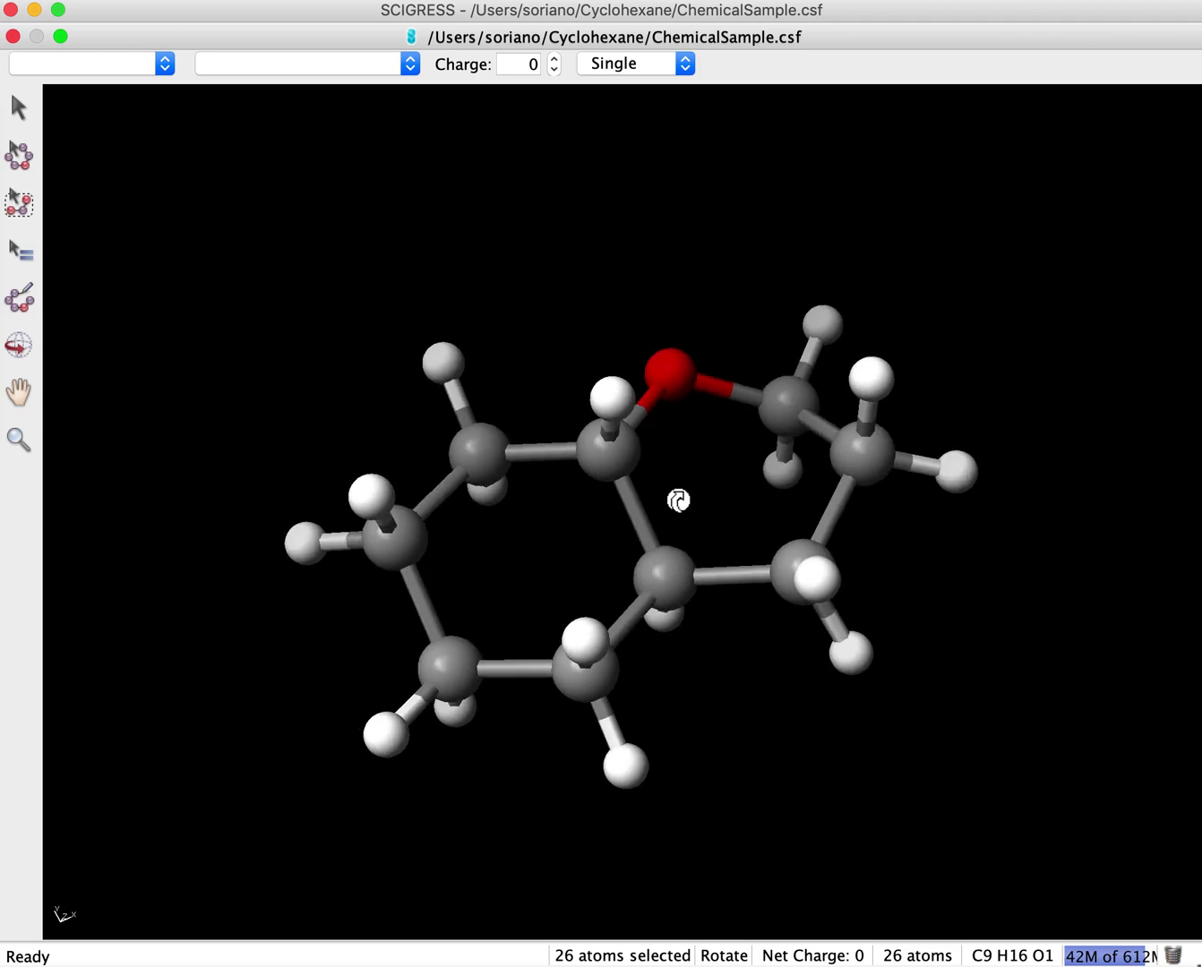
{"action": "left_click_drag", "start_coordinate": [741, 504], "coordinate": [708, 582]}
{"action": "left_click_drag", "start_coordinate": [480, 717], "coordinate": [391, 644]}
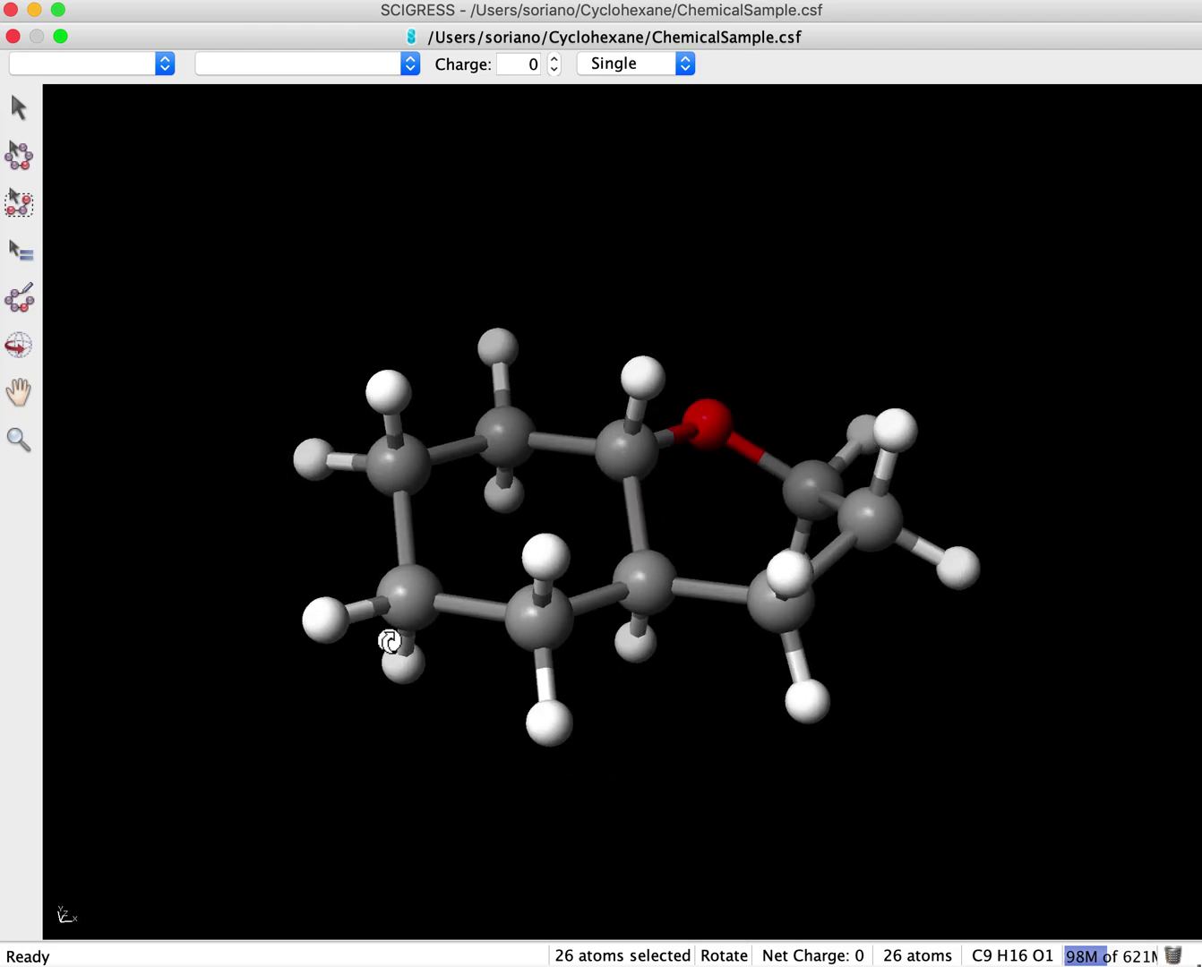
- Run the standard list of minima procedure from the conformations category on the chemical sample
{"action": "left_click", "coordinate": [150, 1]}
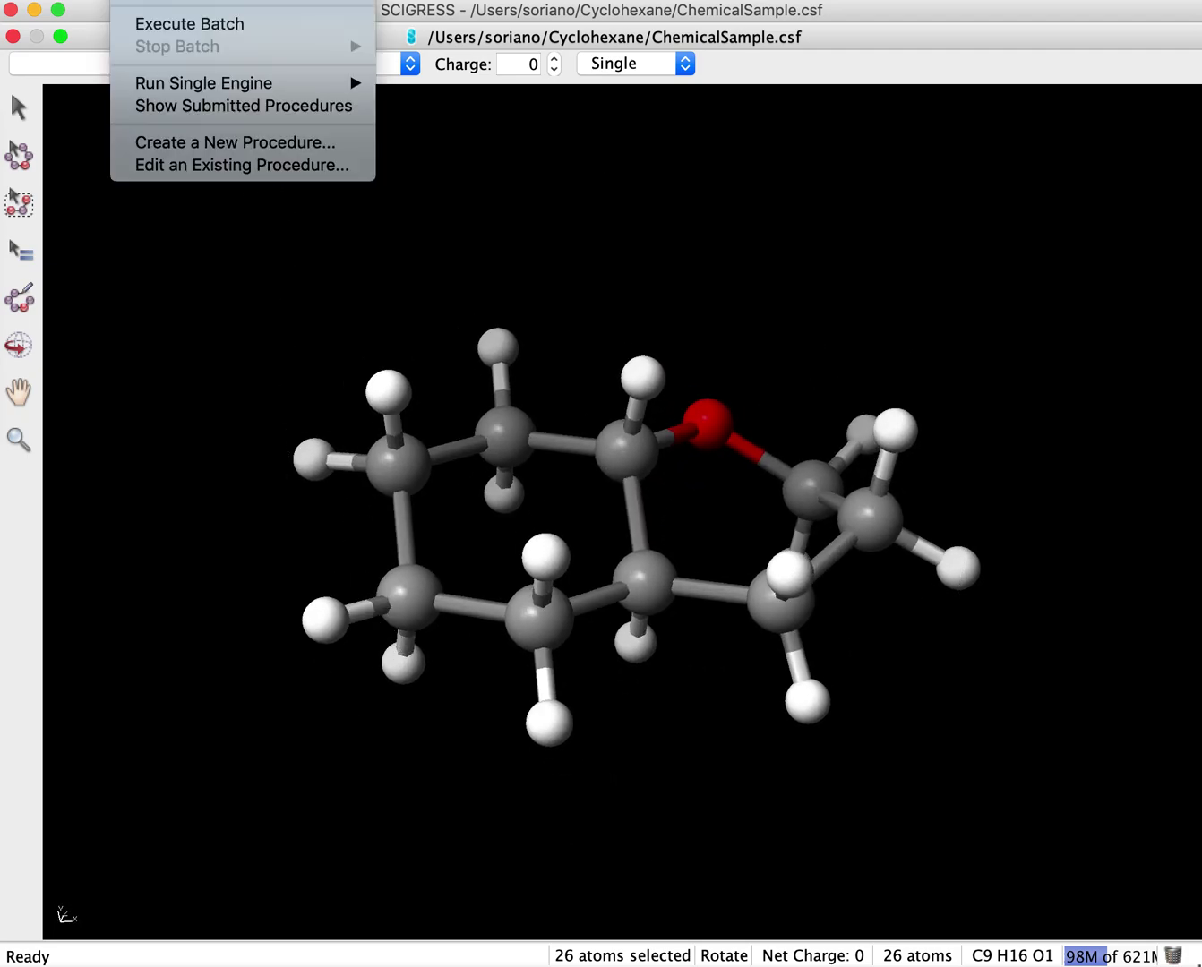
{"action": "left_click", "coordinate": [150, 3]}
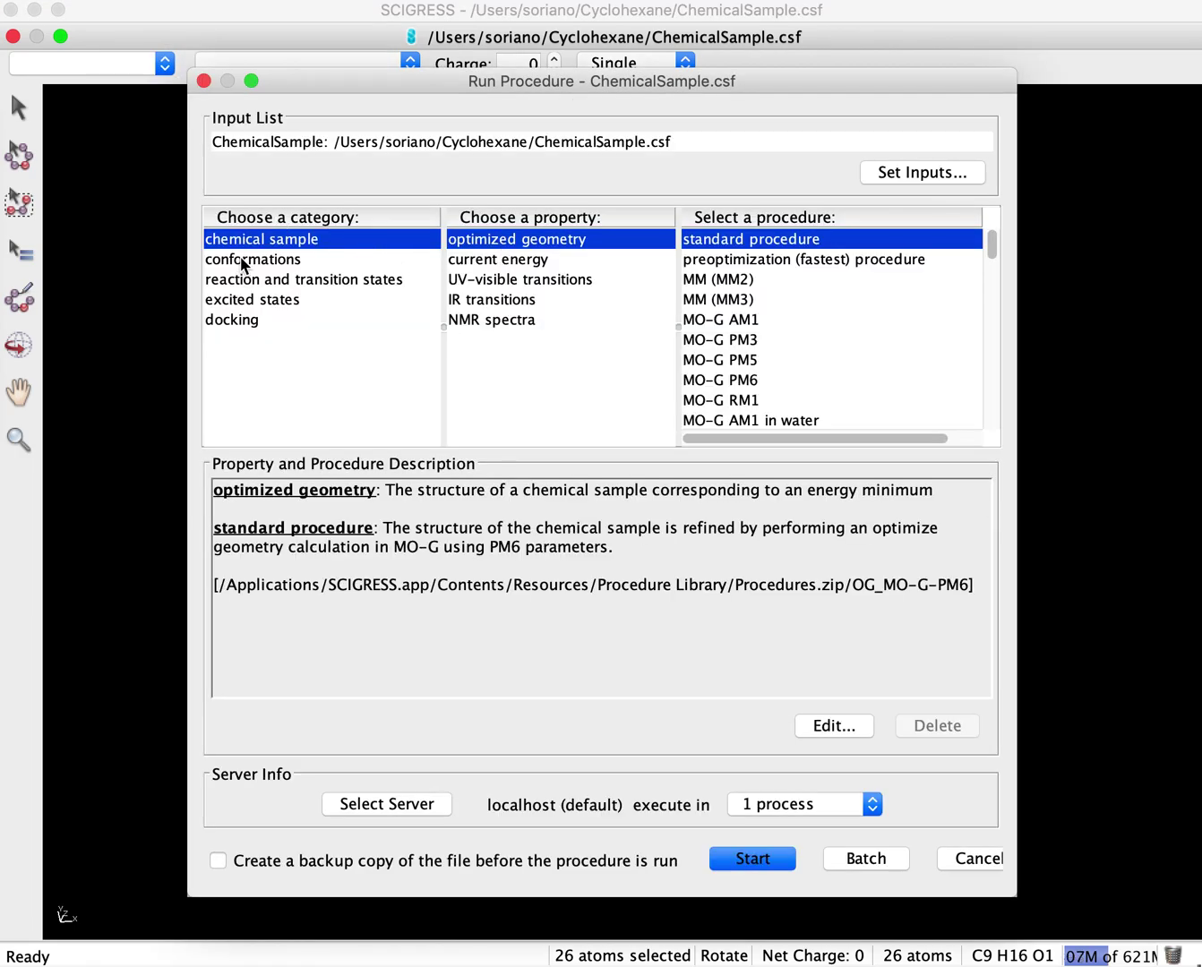
{"action": "left_click", "coordinate": [241, 260]}
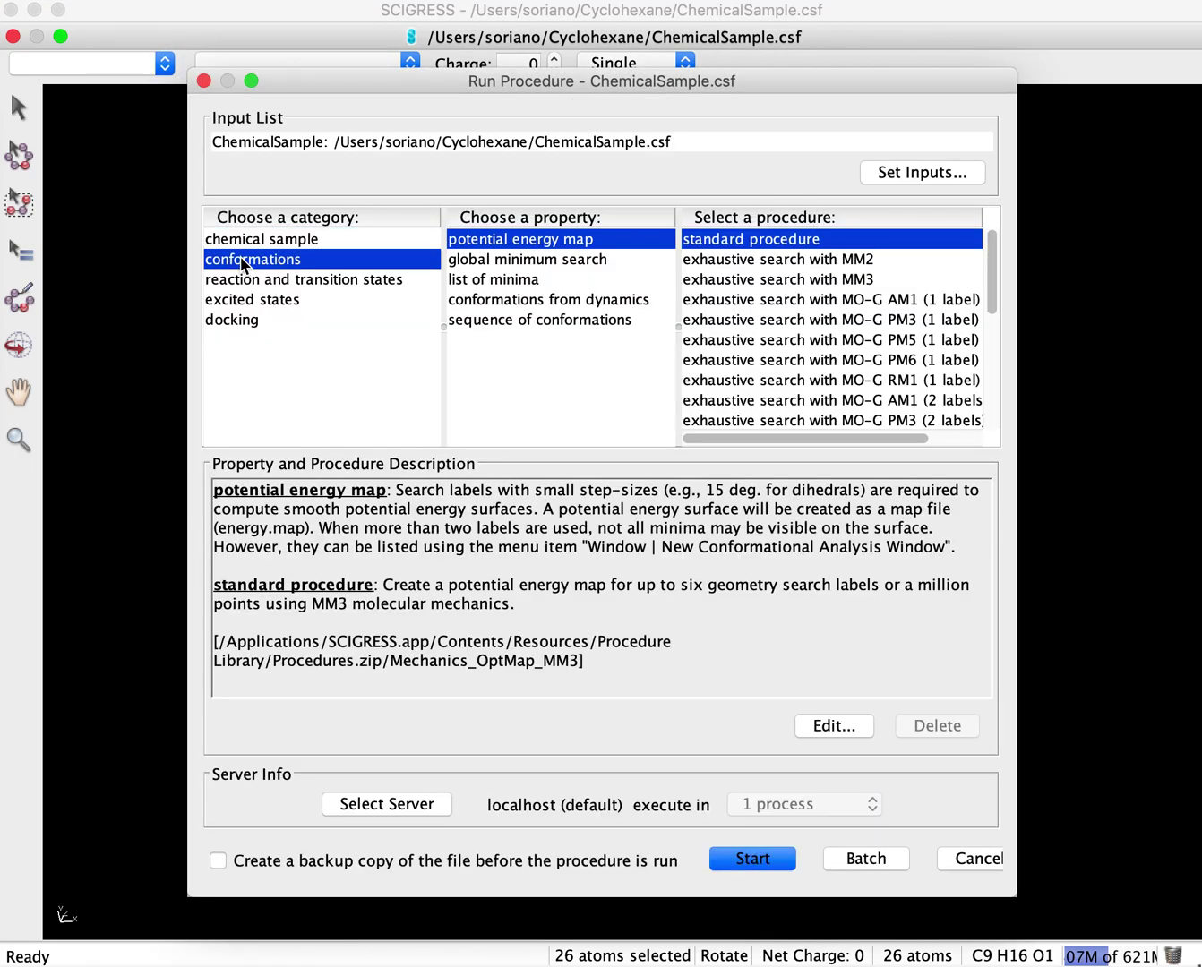
{"action": "left_click", "coordinate": [493, 280]}
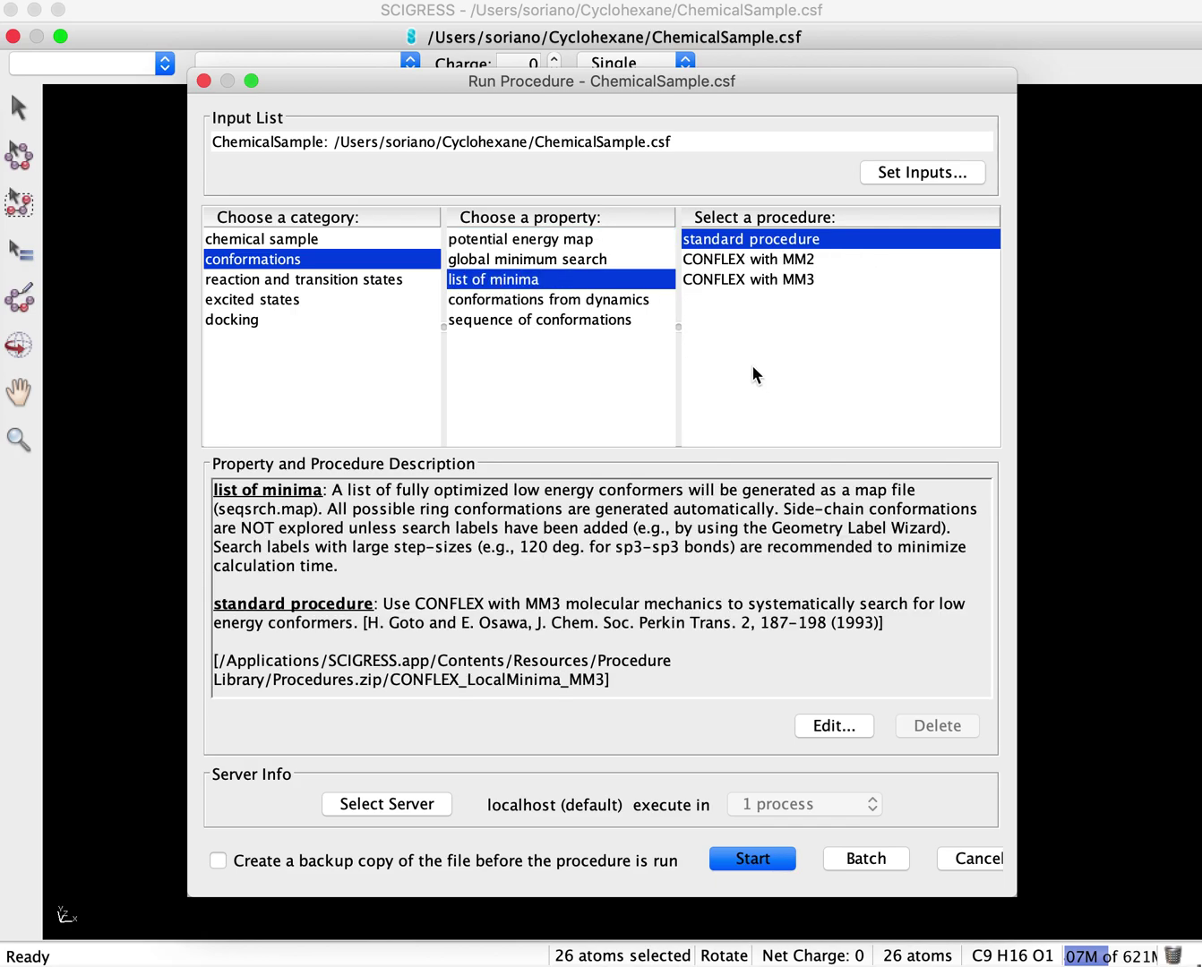
{"action": "left_click", "coordinate": [739, 863]}
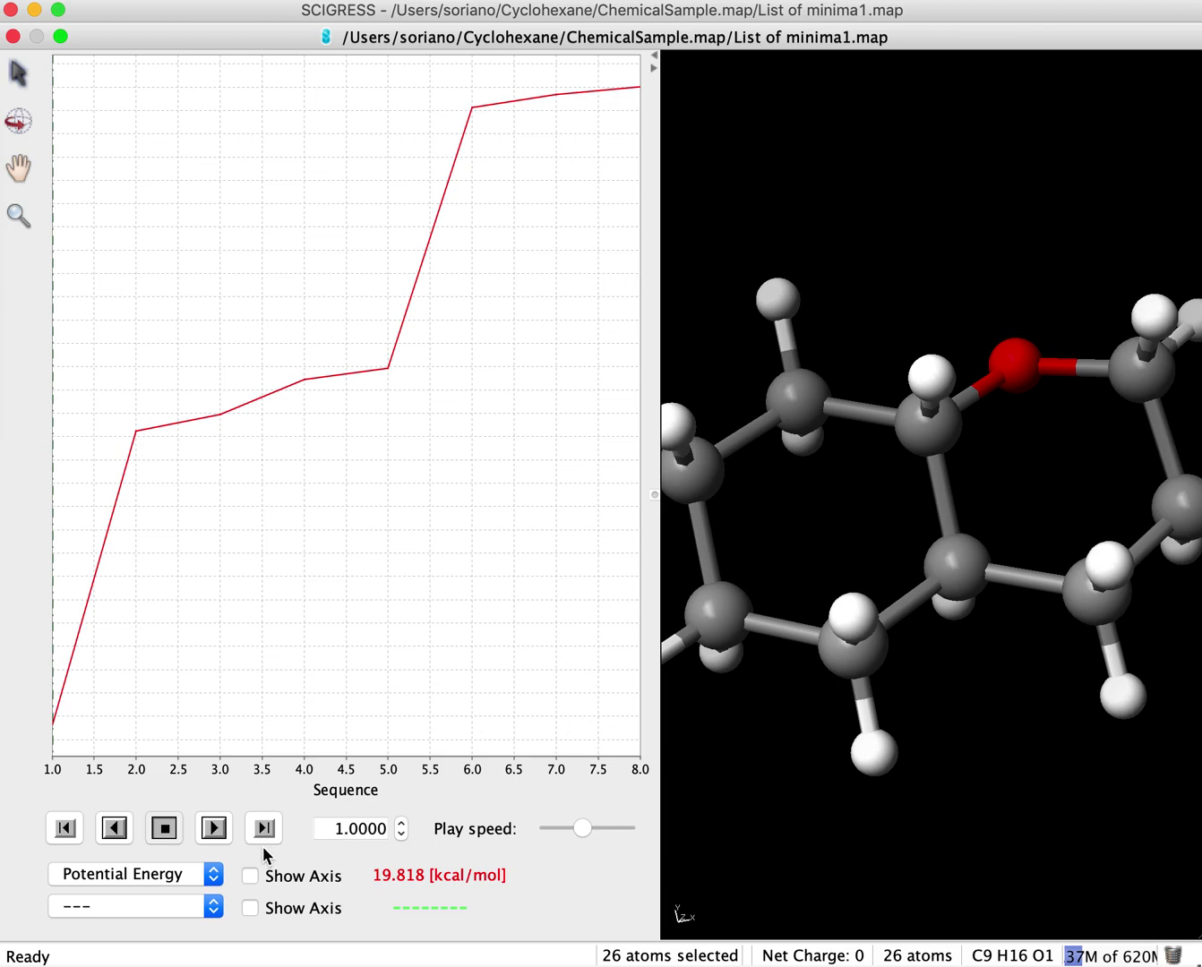
- Play through the conformer sequence beside the potential energy graph, enlarge the molecule view temporarily, and stop the playback
{"action": "left_click", "coordinate": [214, 833]}
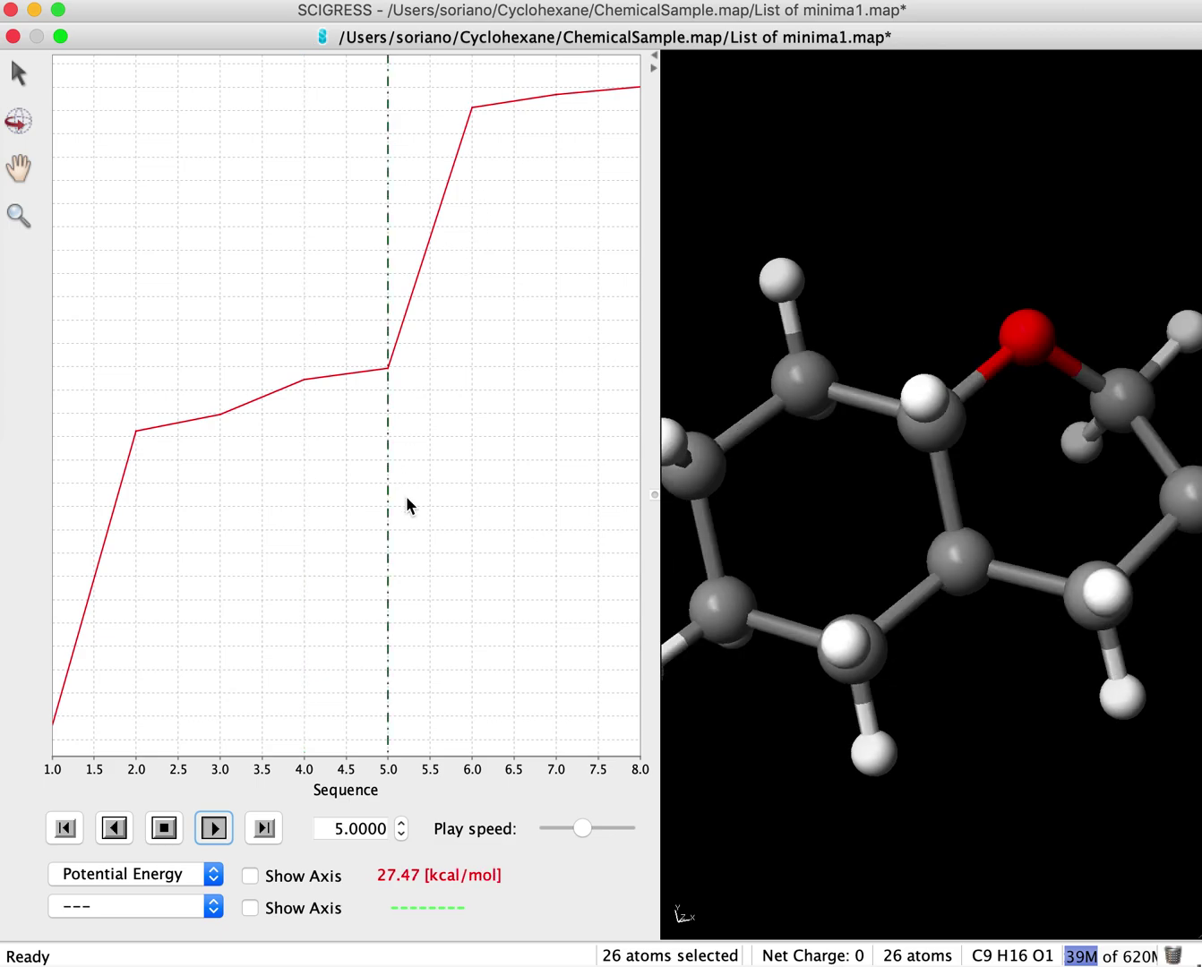
{"action": "left_click", "coordinate": [653, 56]}
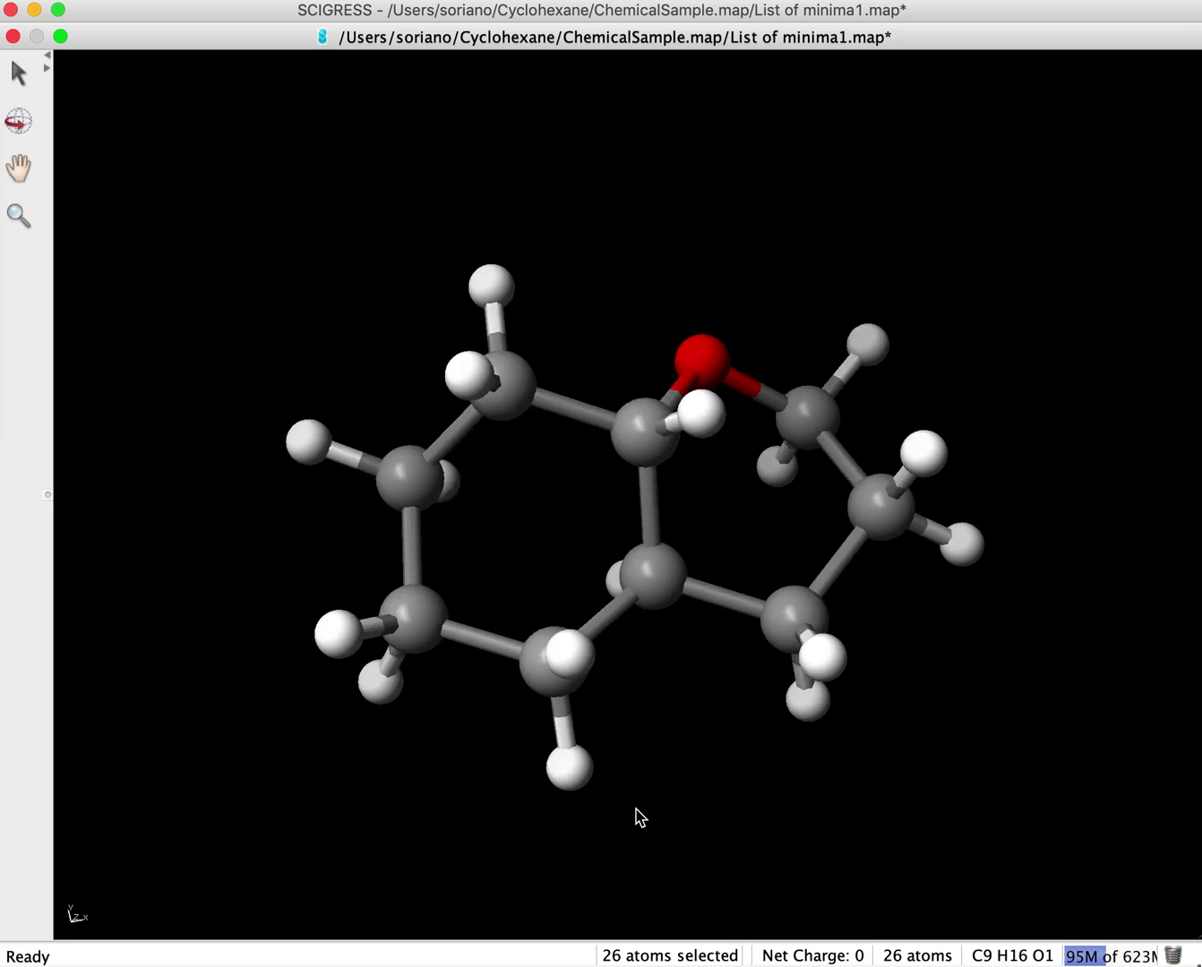
{"action": "left_click", "coordinate": [44, 69]}
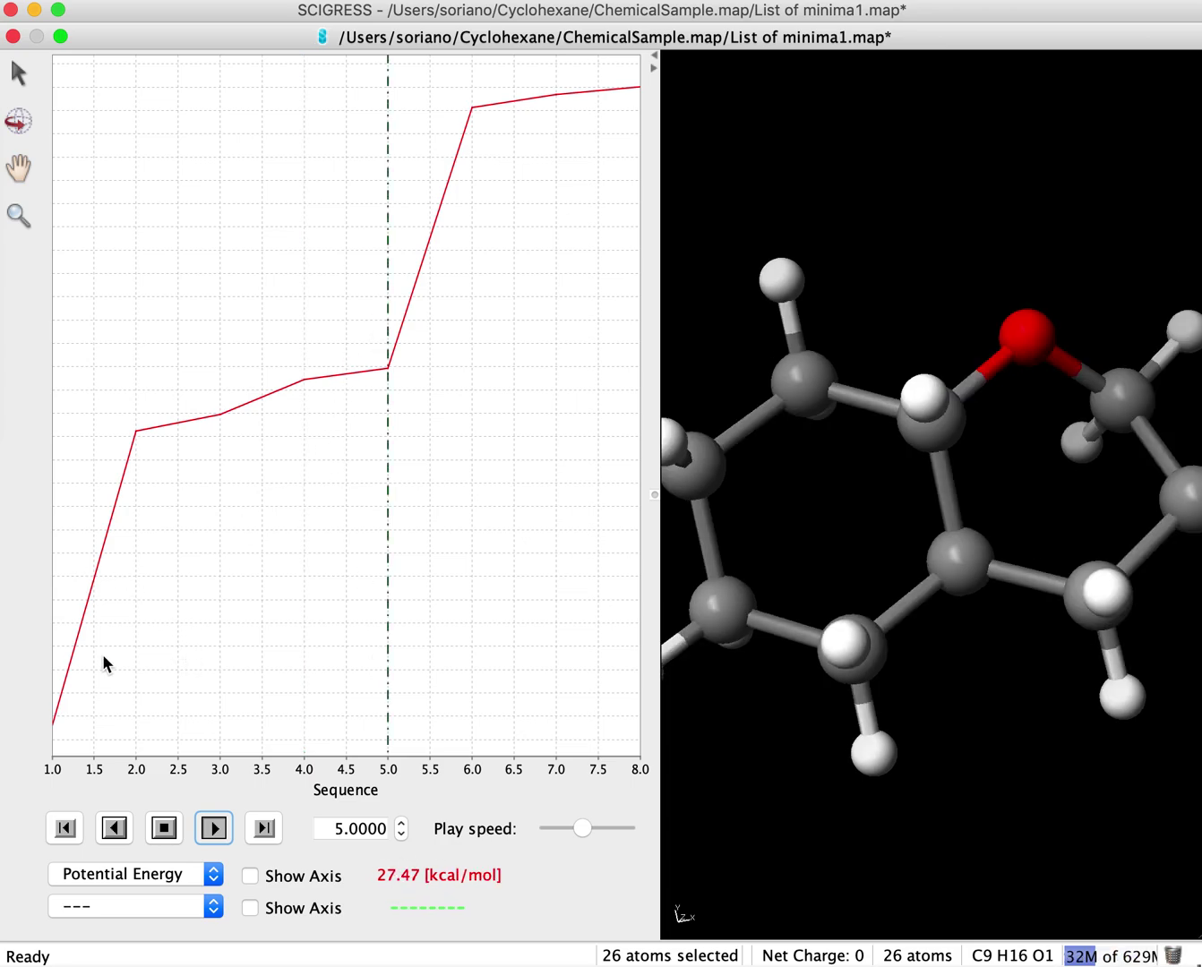
{"action": "left_click", "coordinate": [164, 831]}
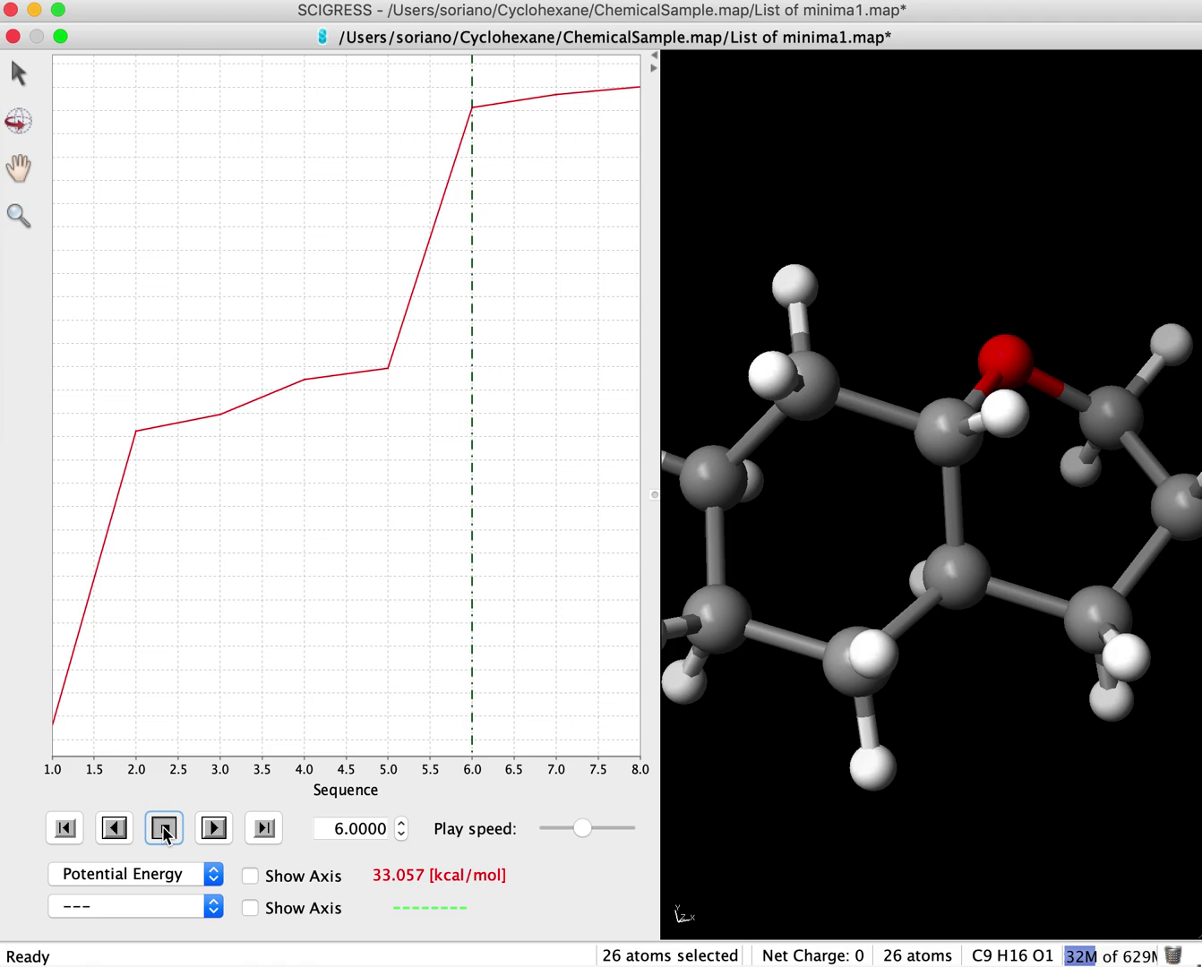
- Close the list of minima map and its procedure status window
{"action": "left_click", "coordinate": [14, 37]}
{"action": "left_click", "coordinate": [844, 543]}
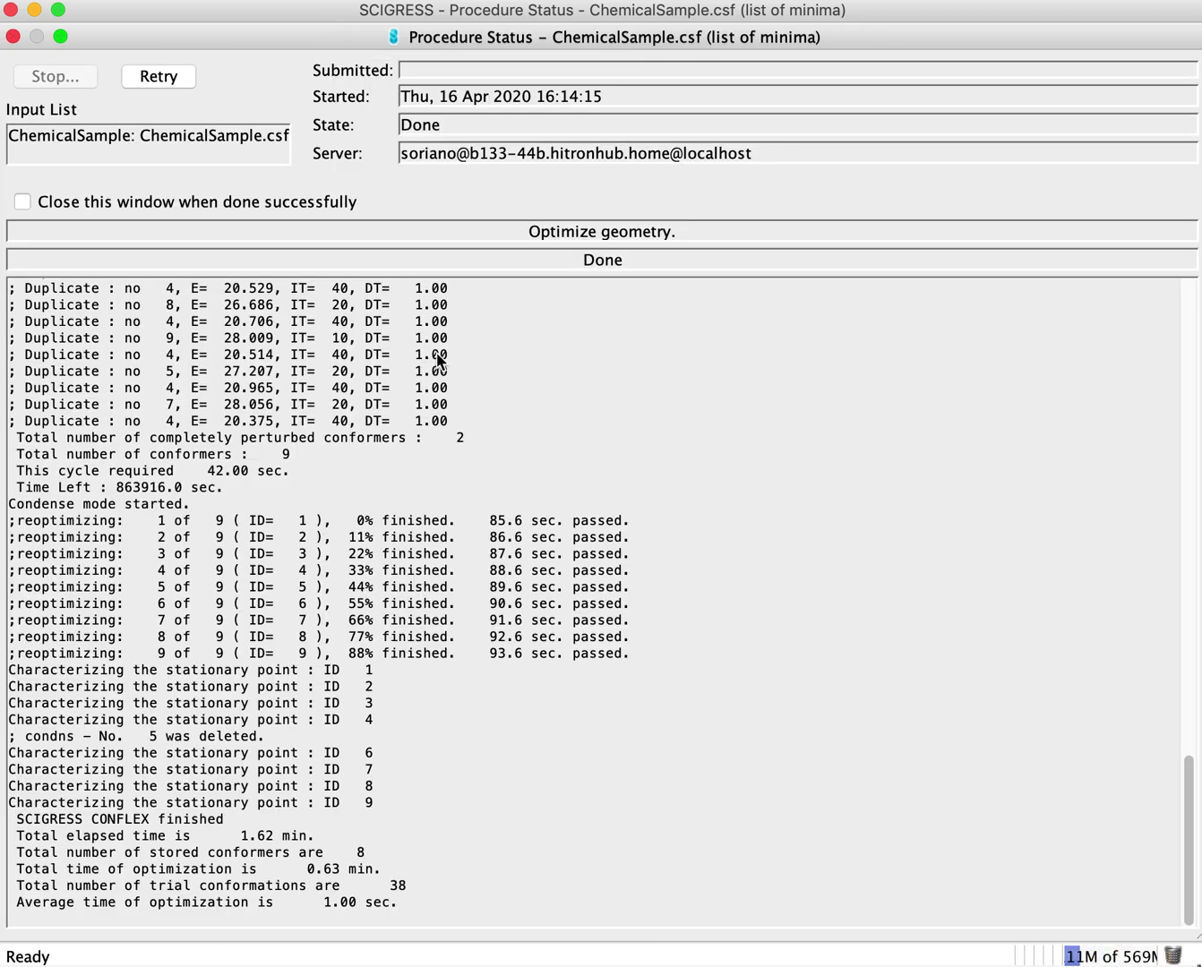
{"action": "left_click", "coordinate": [14, 35]}
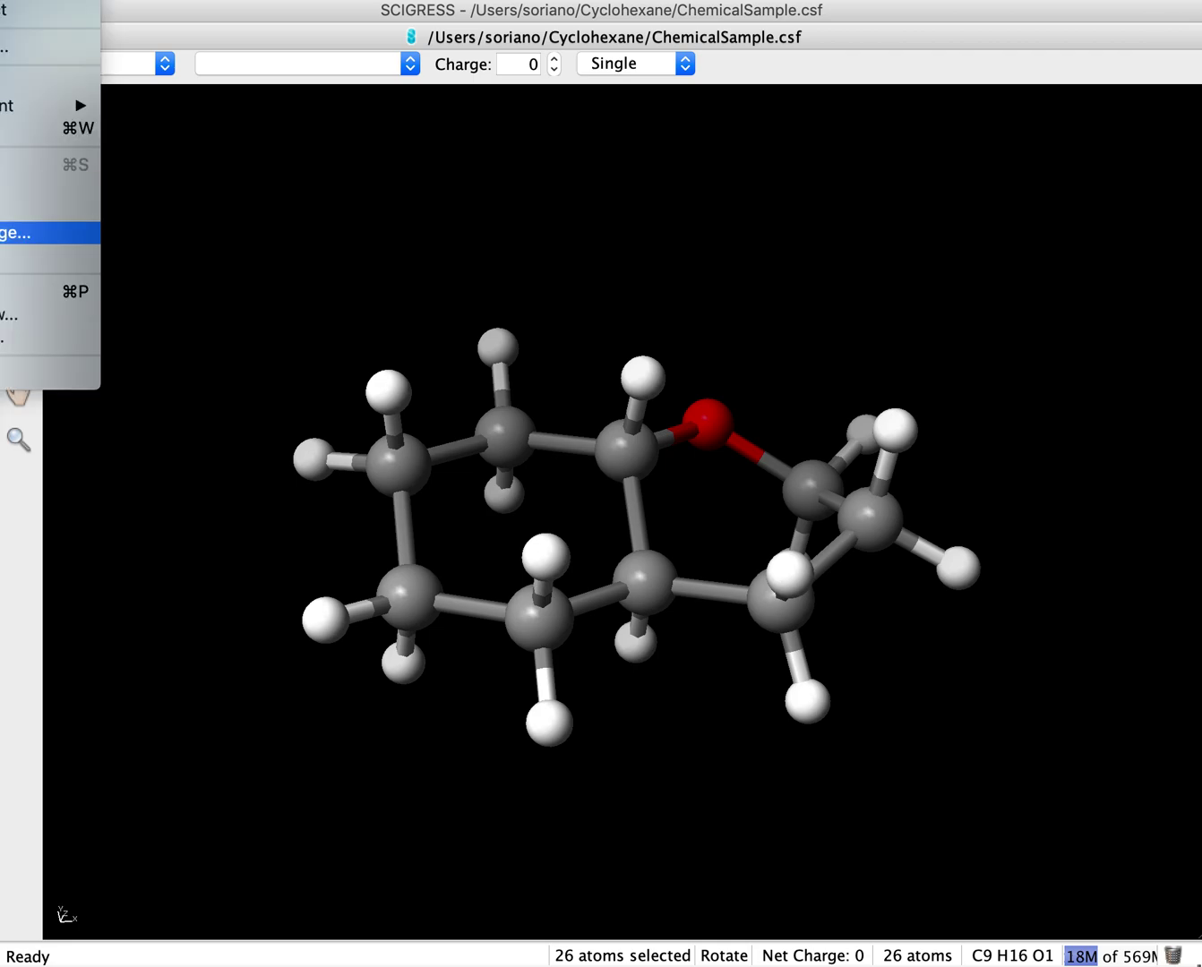
- Start exporting the chemical sample, choosing the home folder and the Protein Databank file format
{"action": "left_click", "coordinate": [49, 254]}
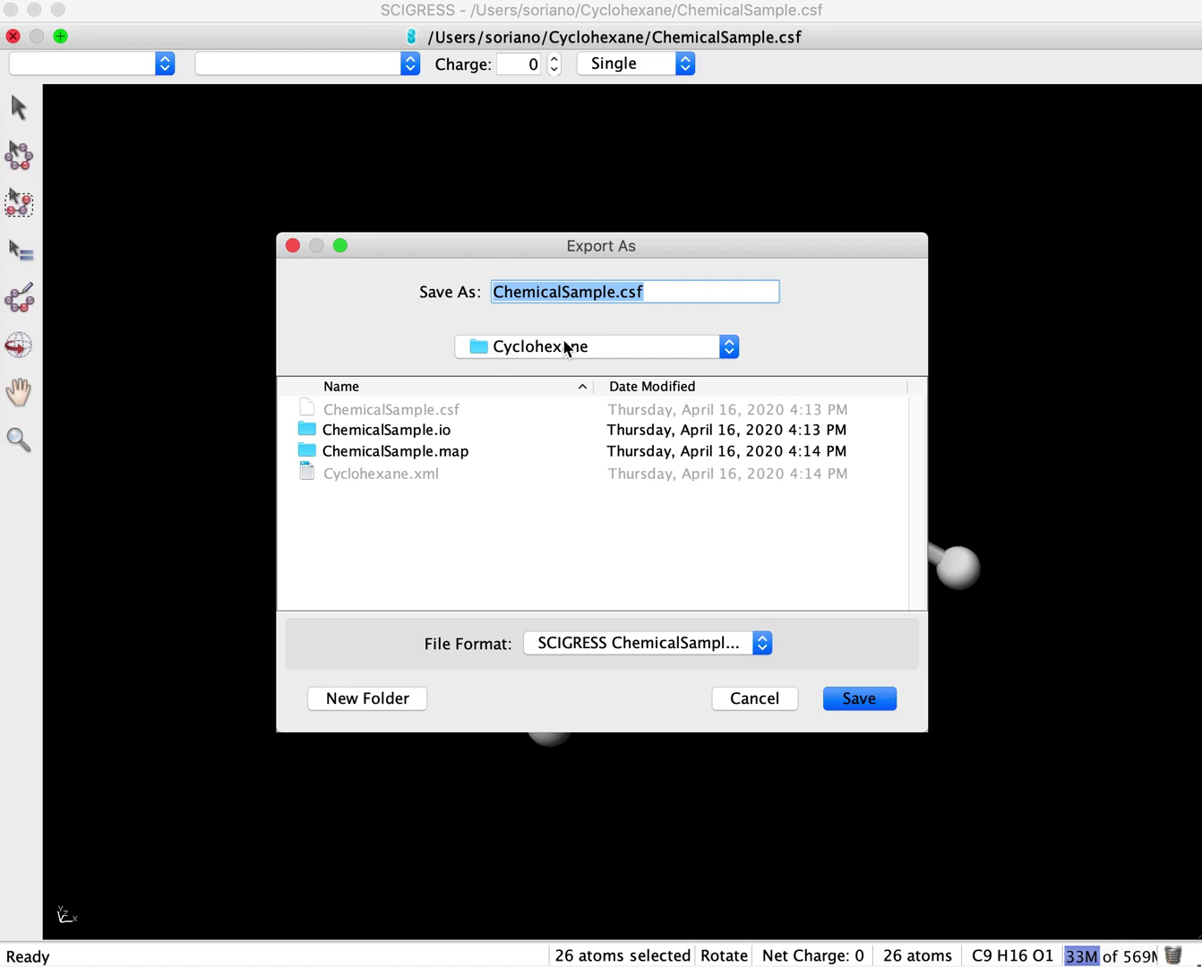
{"action": "left_click", "coordinate": [727, 347]}
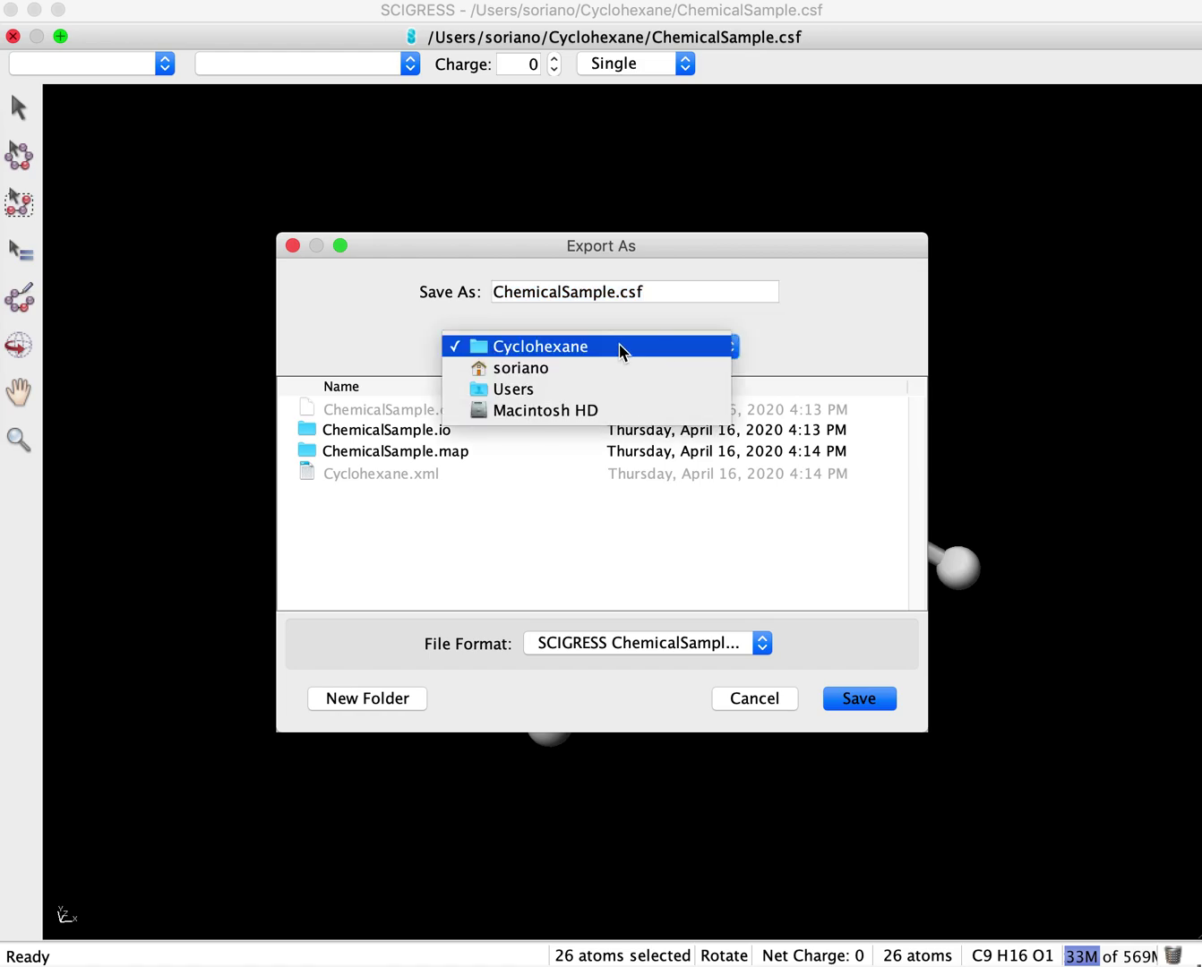
{"action": "left_click", "coordinate": [518, 368]}
{"action": "left_click", "coordinate": [361, 514]}
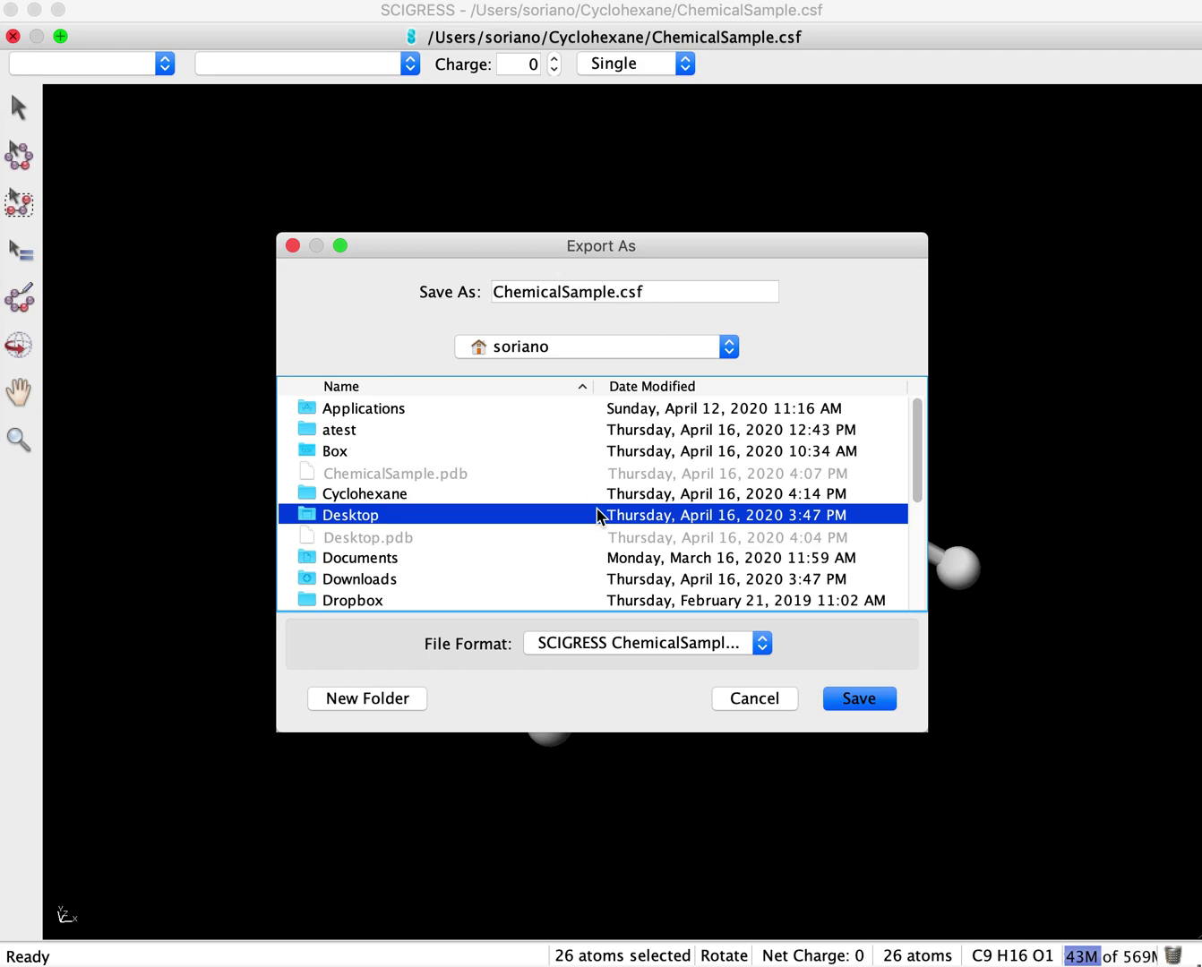
{"action": "left_click", "coordinate": [762, 644]}
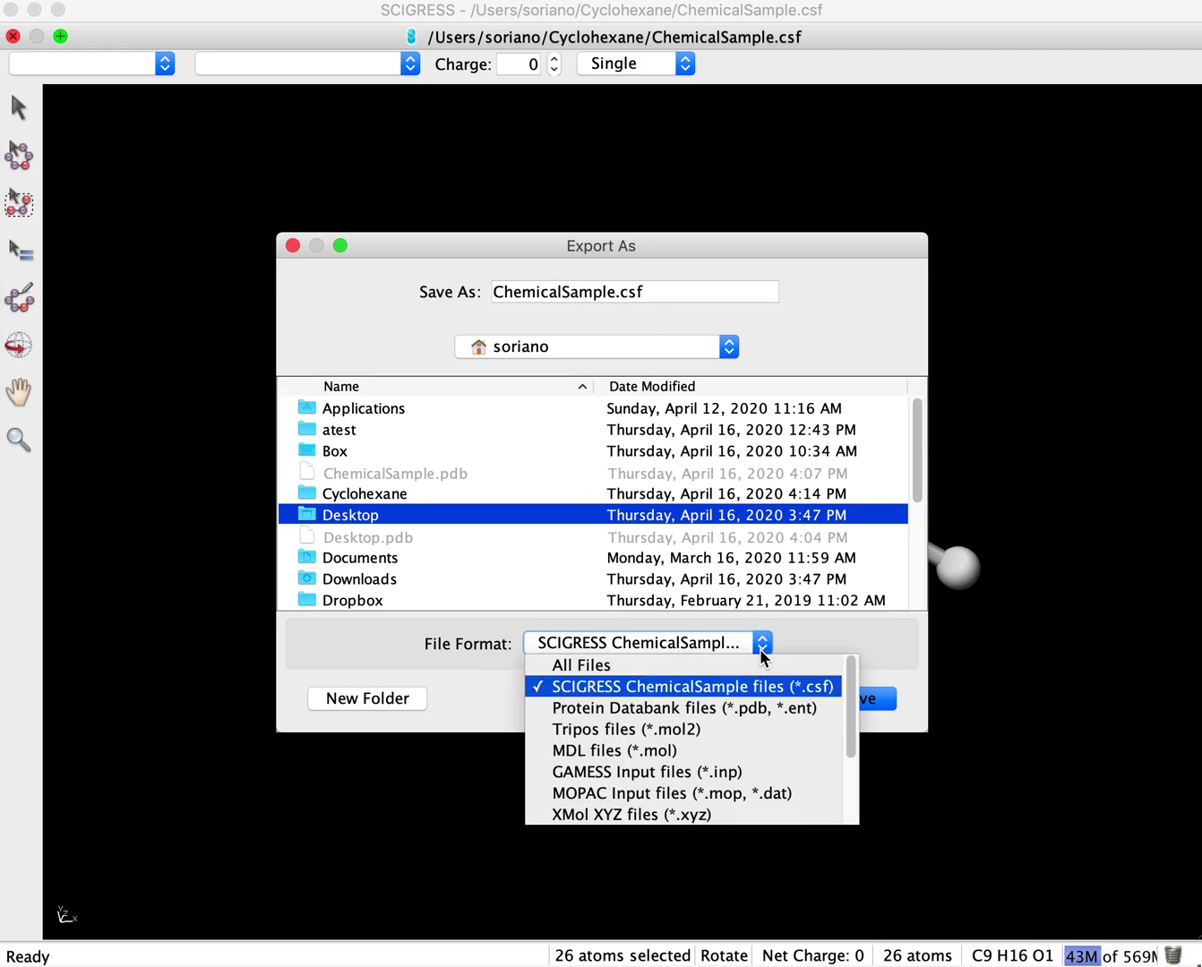
{"action": "left_click", "coordinate": [616, 708]}
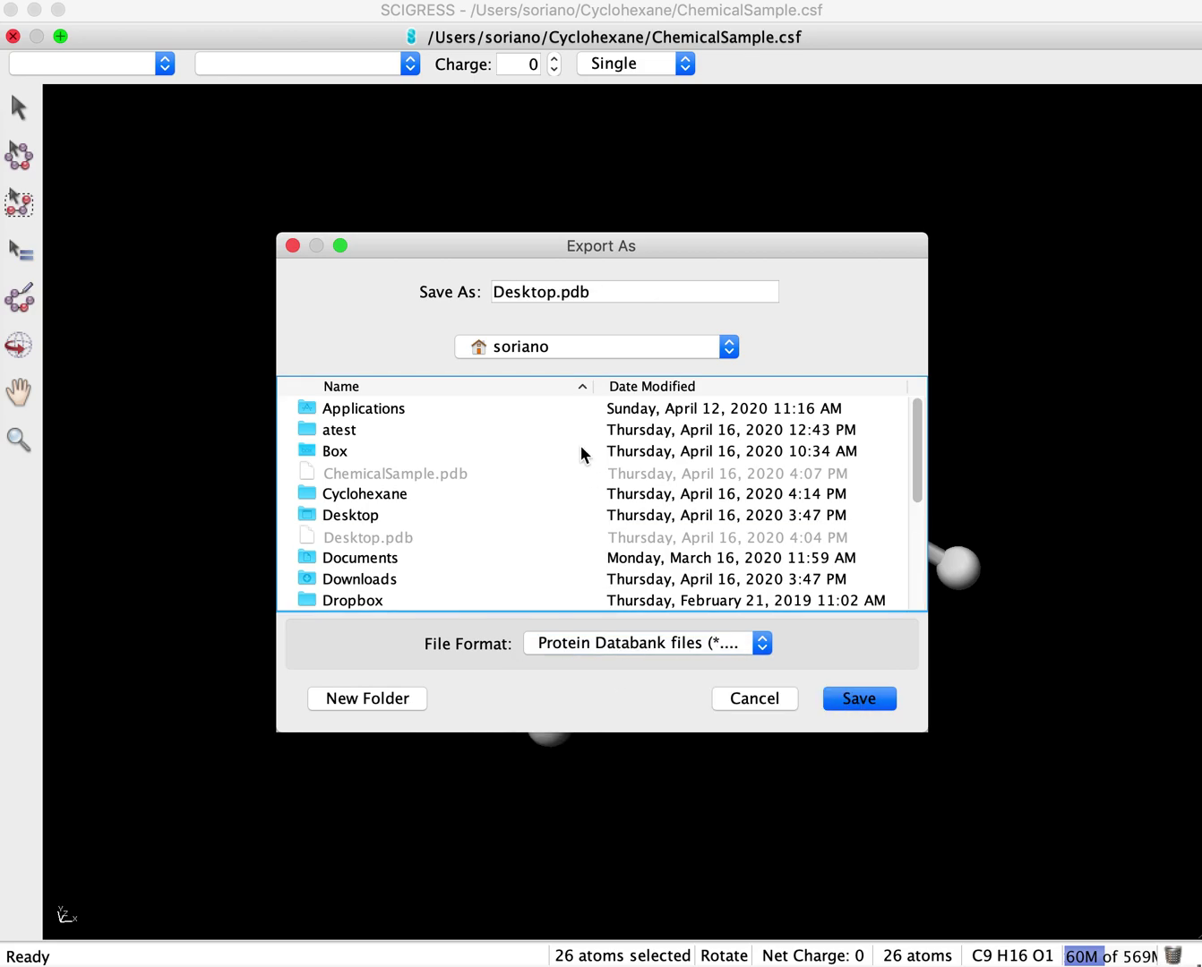
- Name the export file cyclohexane.pdb
{"action": "left_click", "coordinate": [556, 292]}
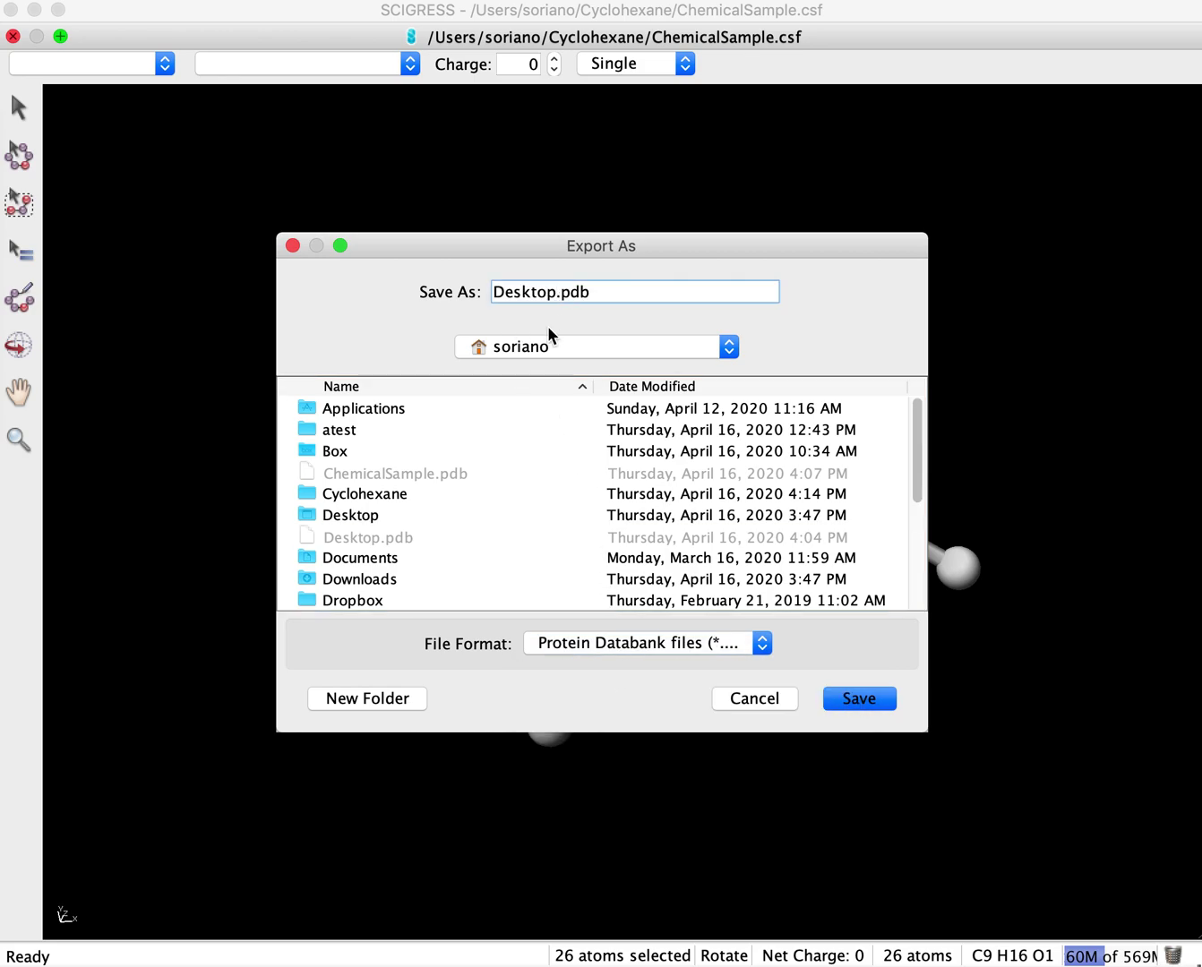
{"action": "key", "text": "BackSpace"}
{"action": "key", "text": "BackSpace"}
{"action": "key", "text": "BackSpace"}
{"action": "key", "text": "BackSpace"}
{"action": "key", "text": "BackSpace"}
{"action": "key", "text": "BackSpace"}
{"action": "key", "text": "BackSpace"}
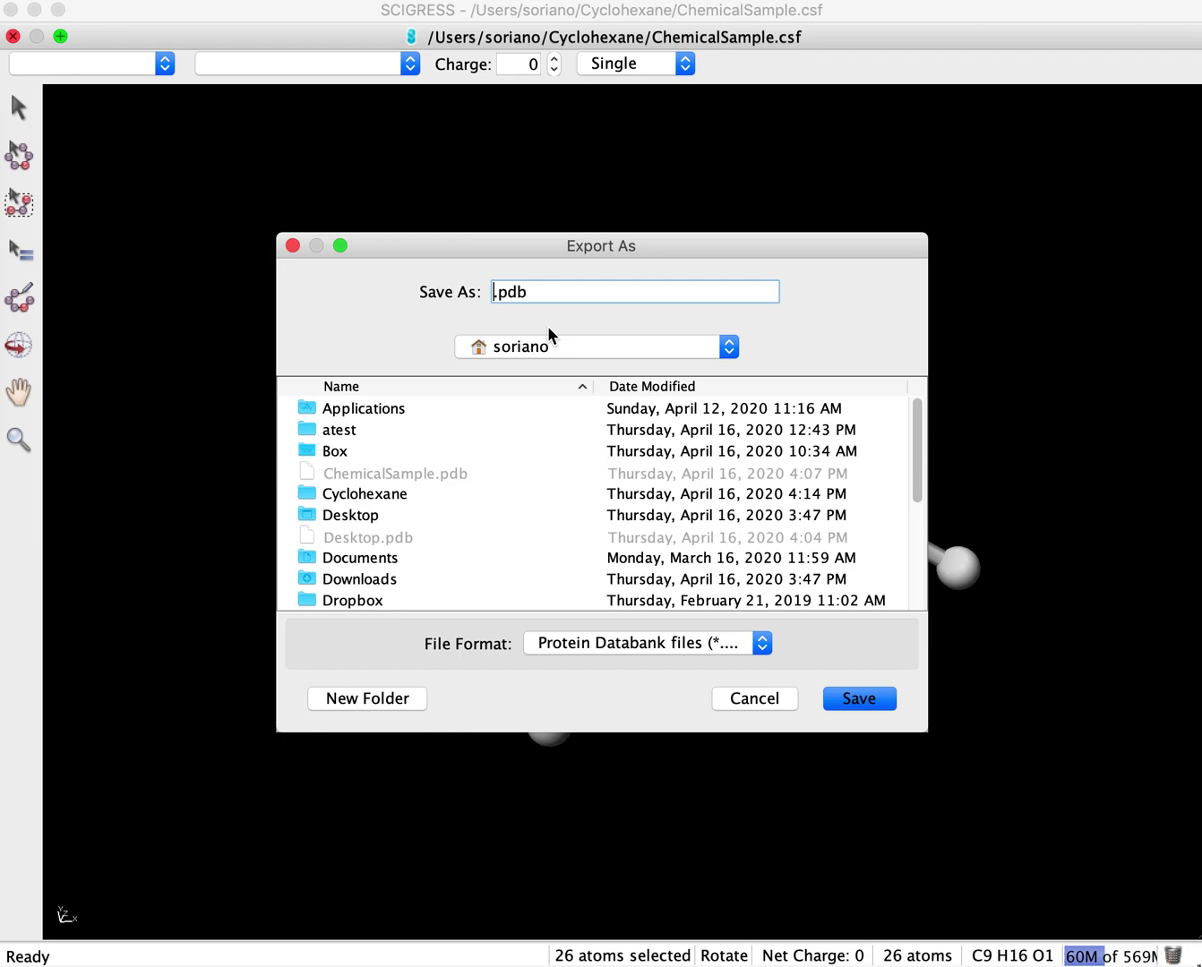
{"action": "type", "text": "cyclohexan"}
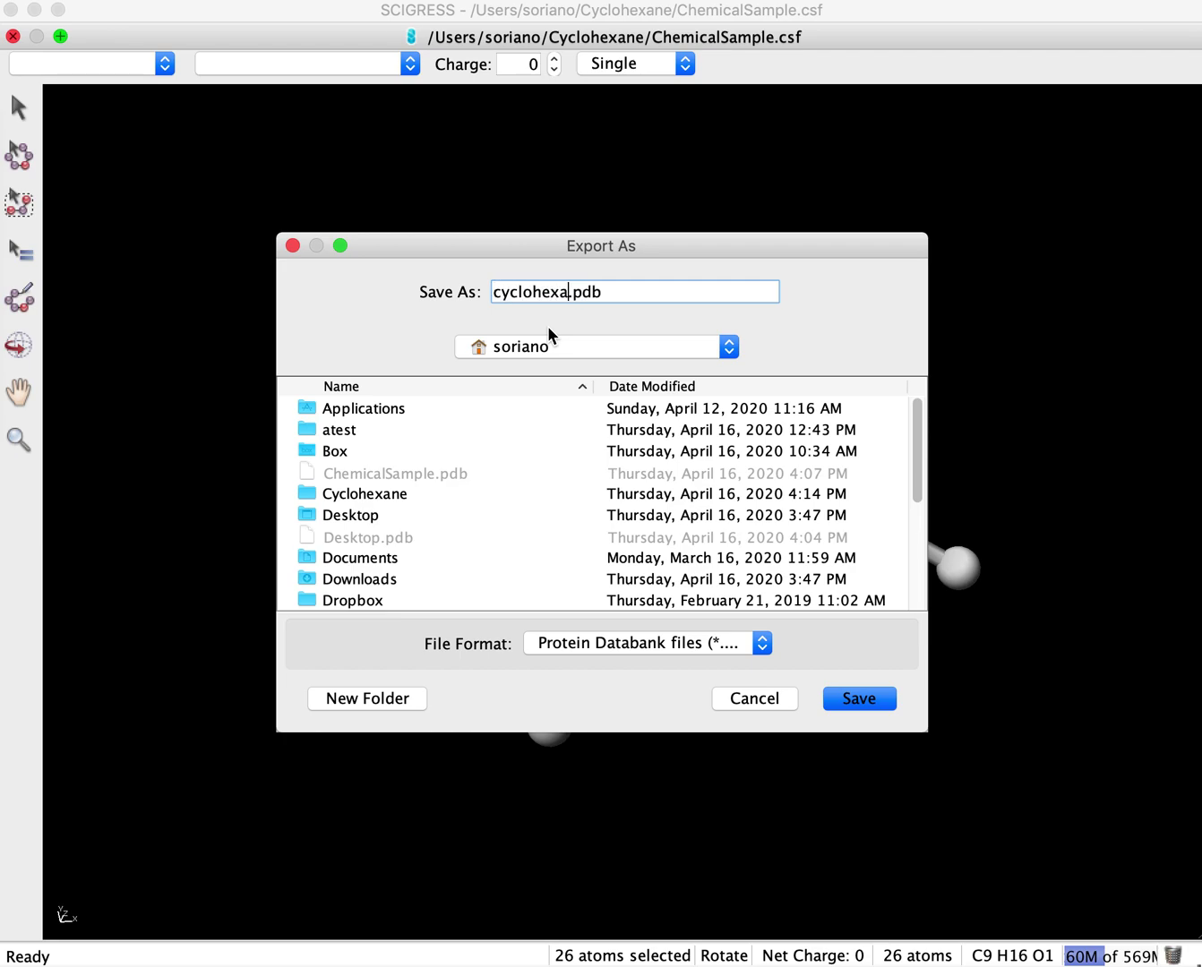
{"action": "type", "text": "e"}
- Save the export in the Desktop folder and close the chemical sample
{"action": "left_click", "coordinate": [357, 516]}
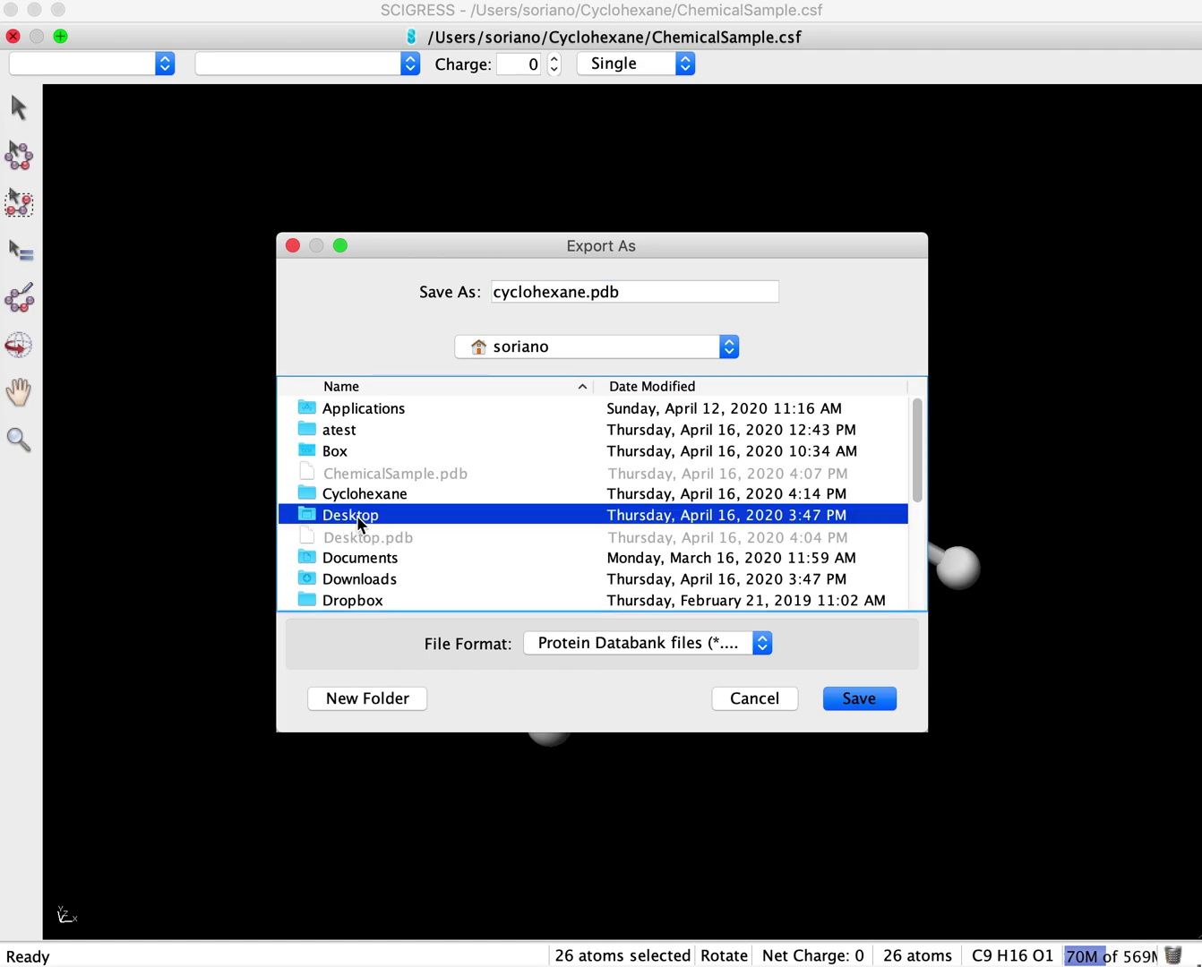
{"action": "double_click", "coordinate": [373, 517]}
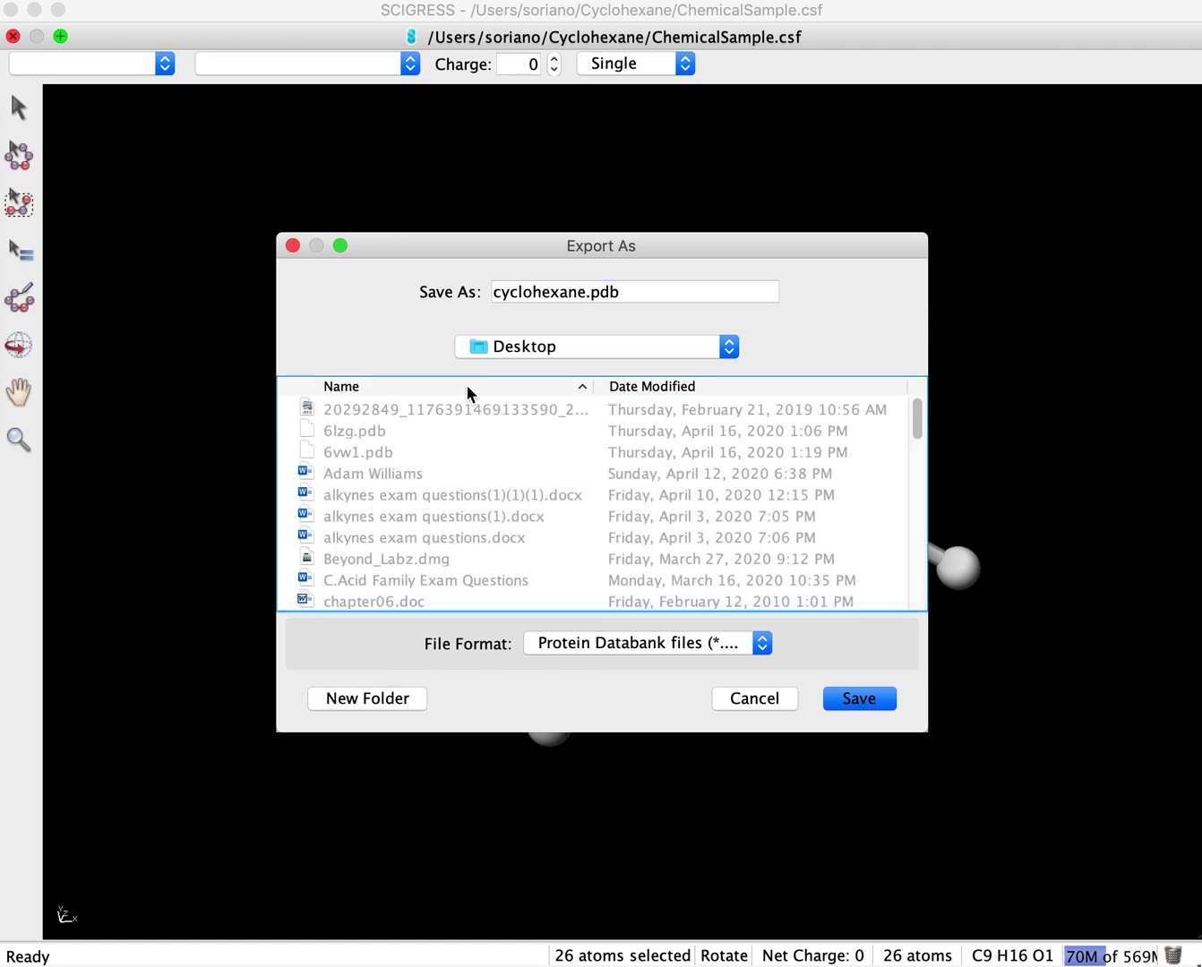
{"action": "left_click", "coordinate": [875, 708]}
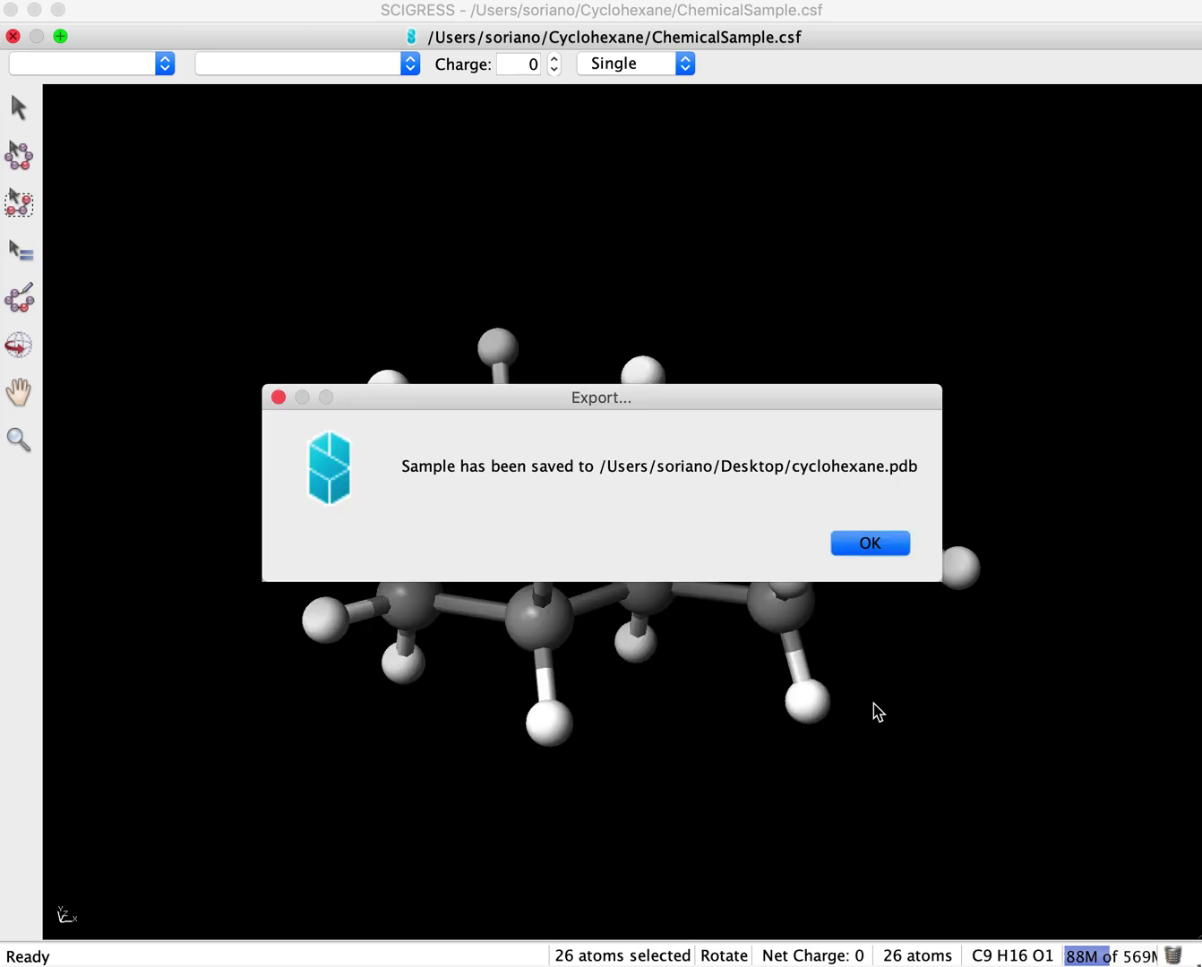
{"action": "left_click", "coordinate": [869, 543]}
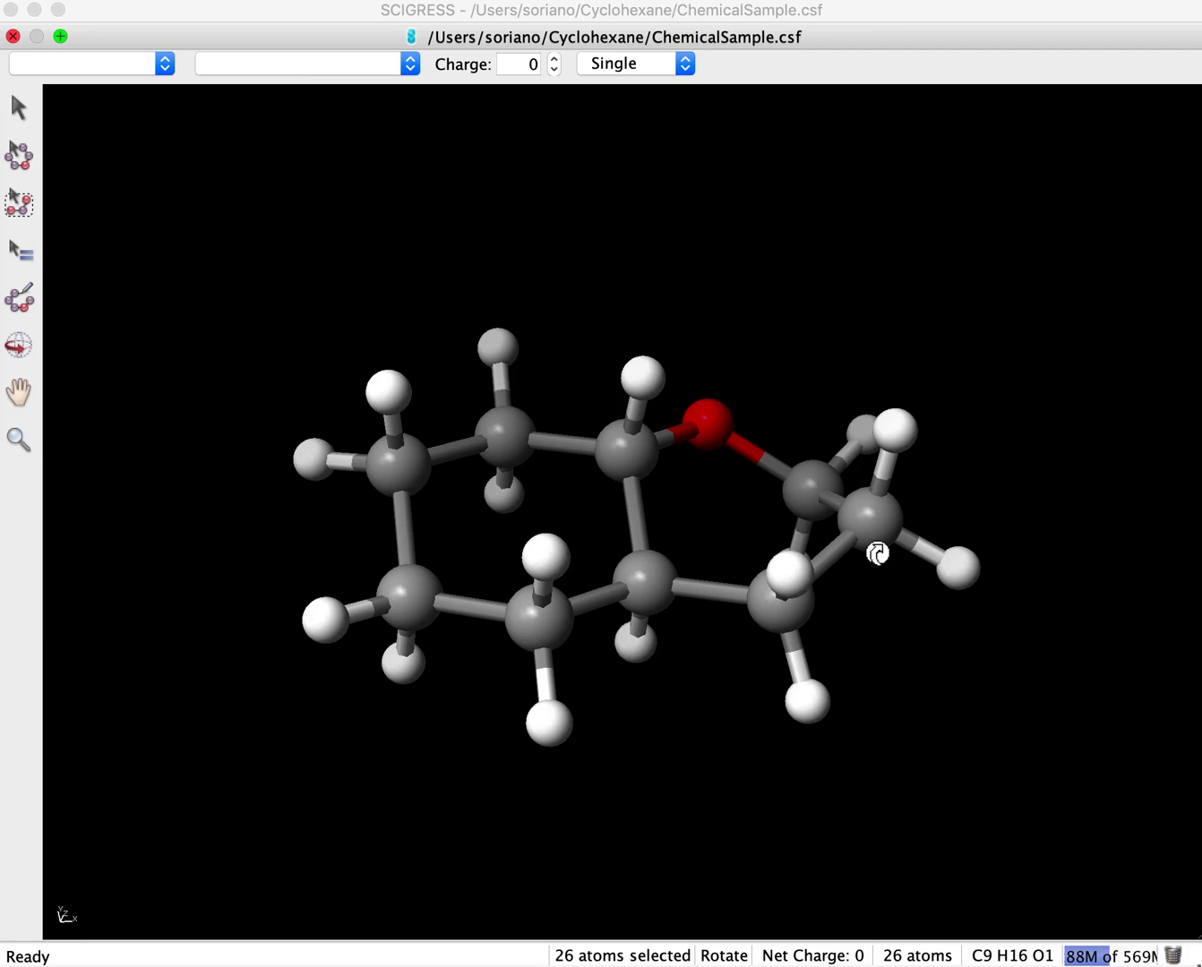
{"action": "left_click", "coordinate": [13, 36]}
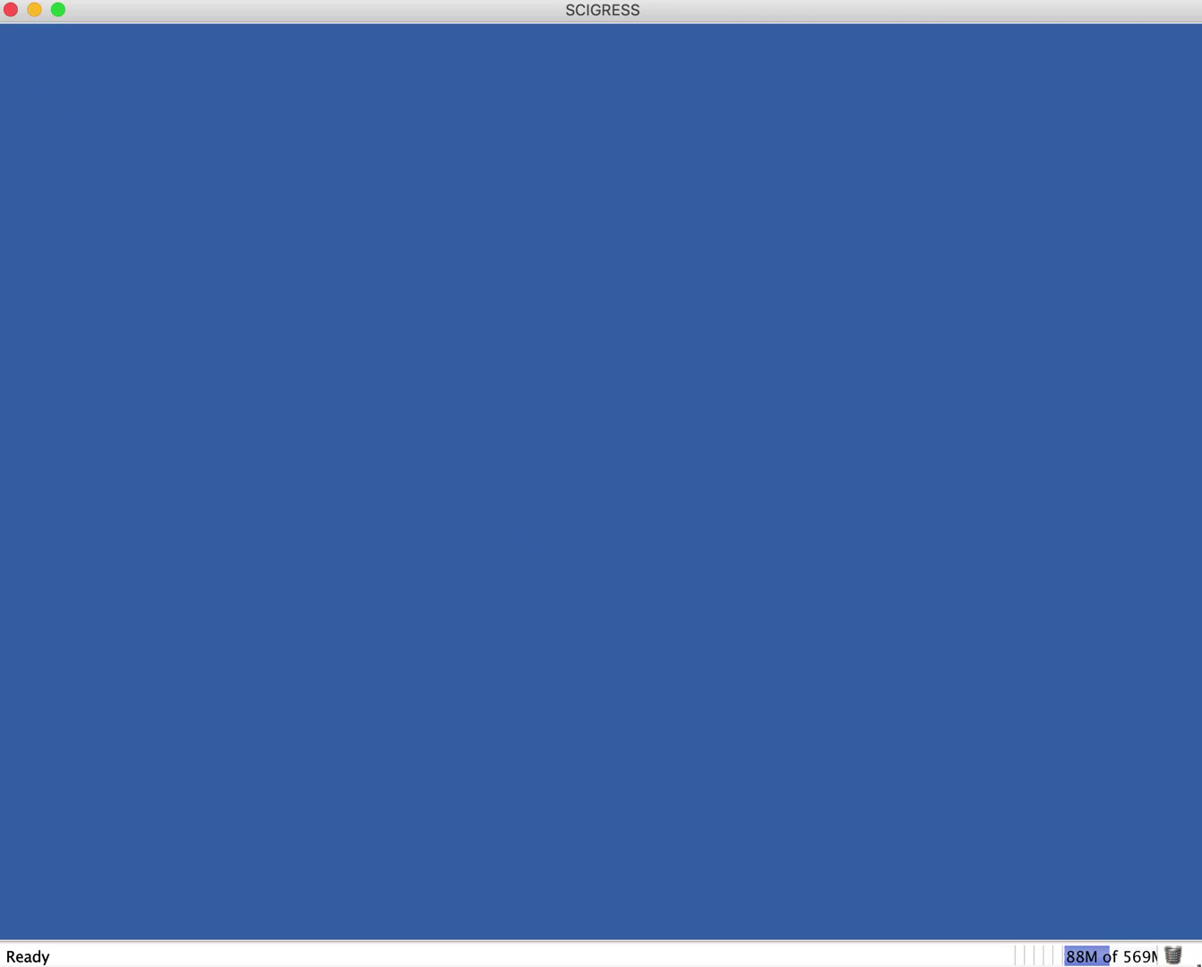
- Open cyclohexane.pdb from the Desktop folder and rotate the loaded molecule to view its rings edge-on
{"action": "left_click", "coordinate": [5, 1]}
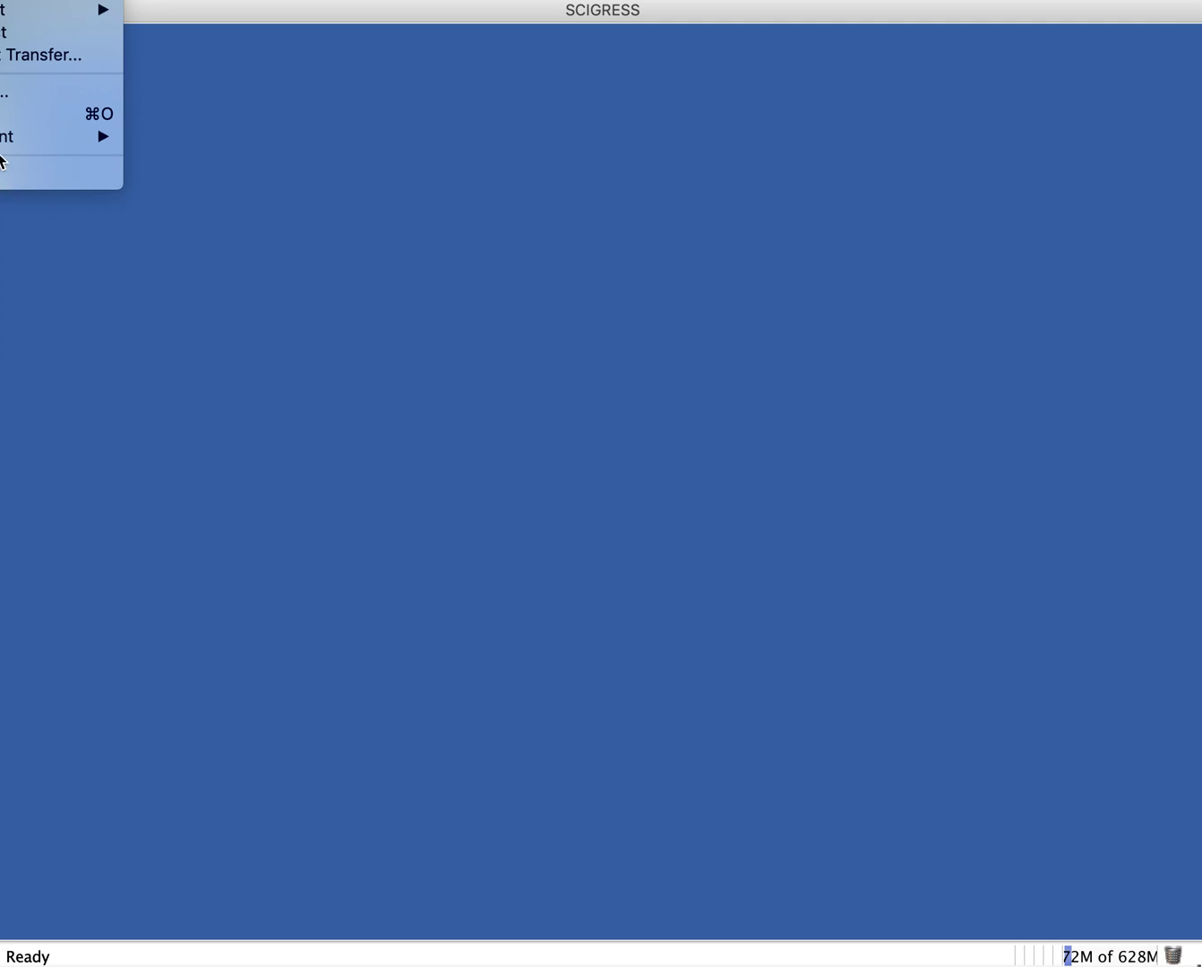
{"action": "left_click", "coordinate": [2, 114]}
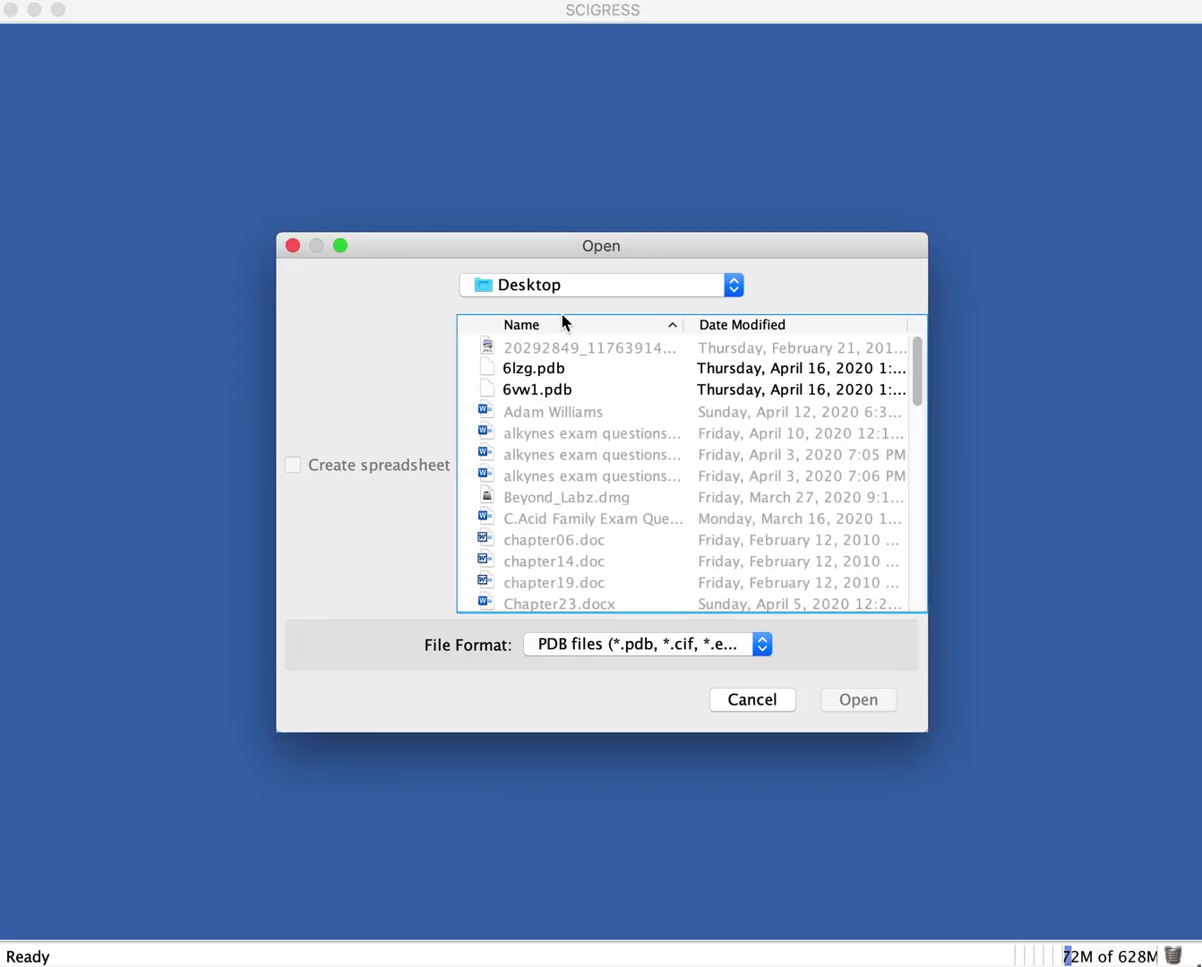
{"action": "left_click_drag", "start_coordinate": [915, 367], "coordinate": [947, 440]}
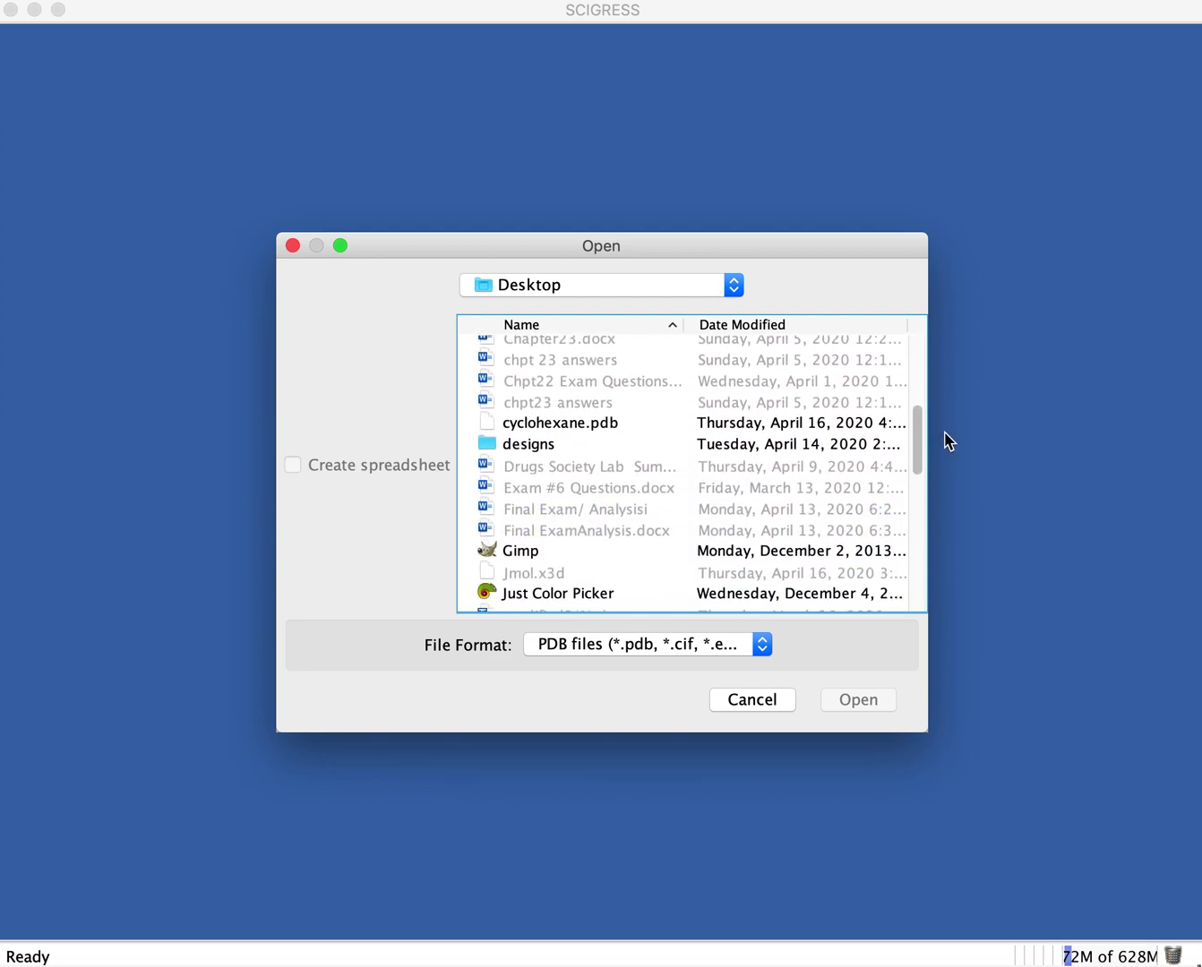
{"action": "left_click", "coordinate": [595, 426]}
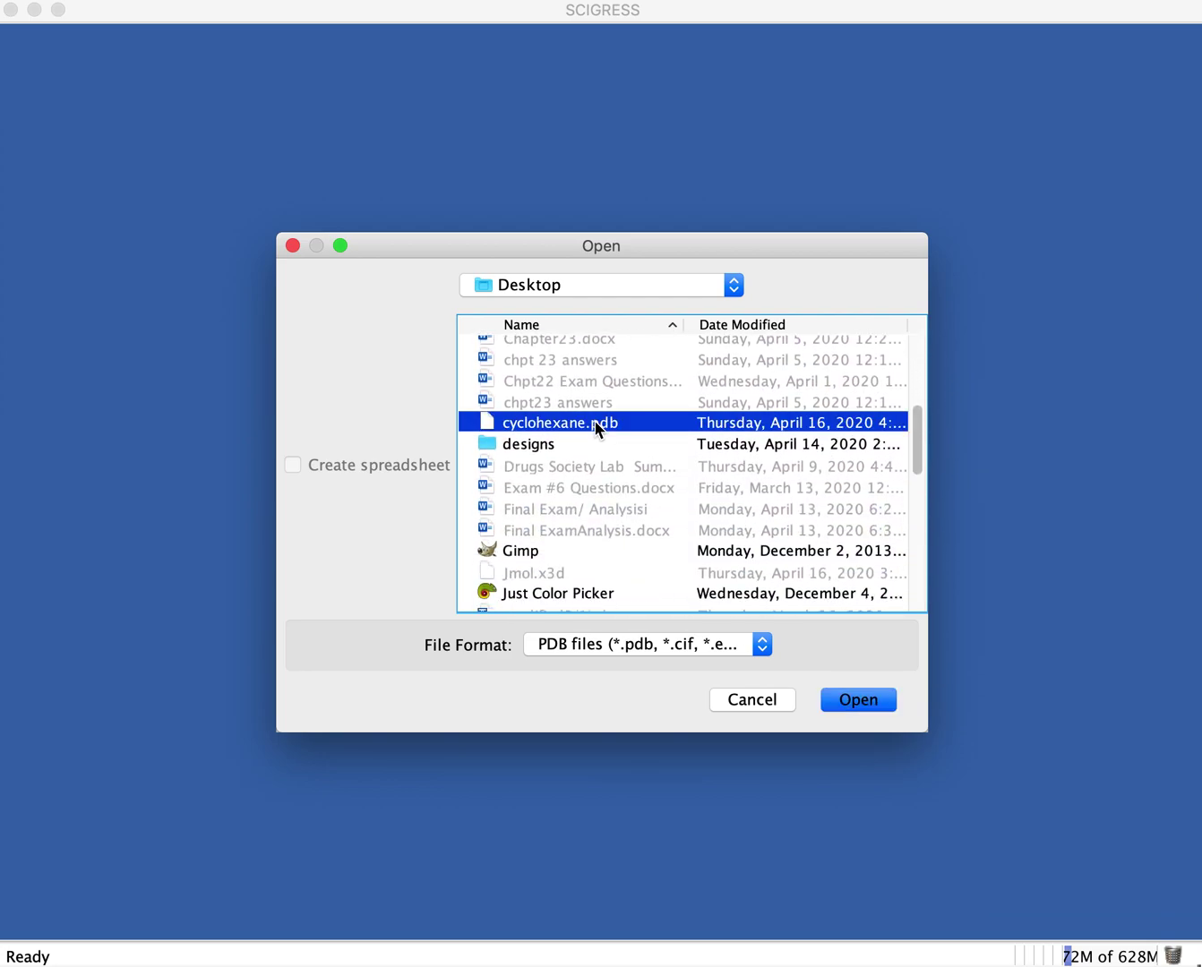
{"action": "left_click", "coordinate": [860, 707]}
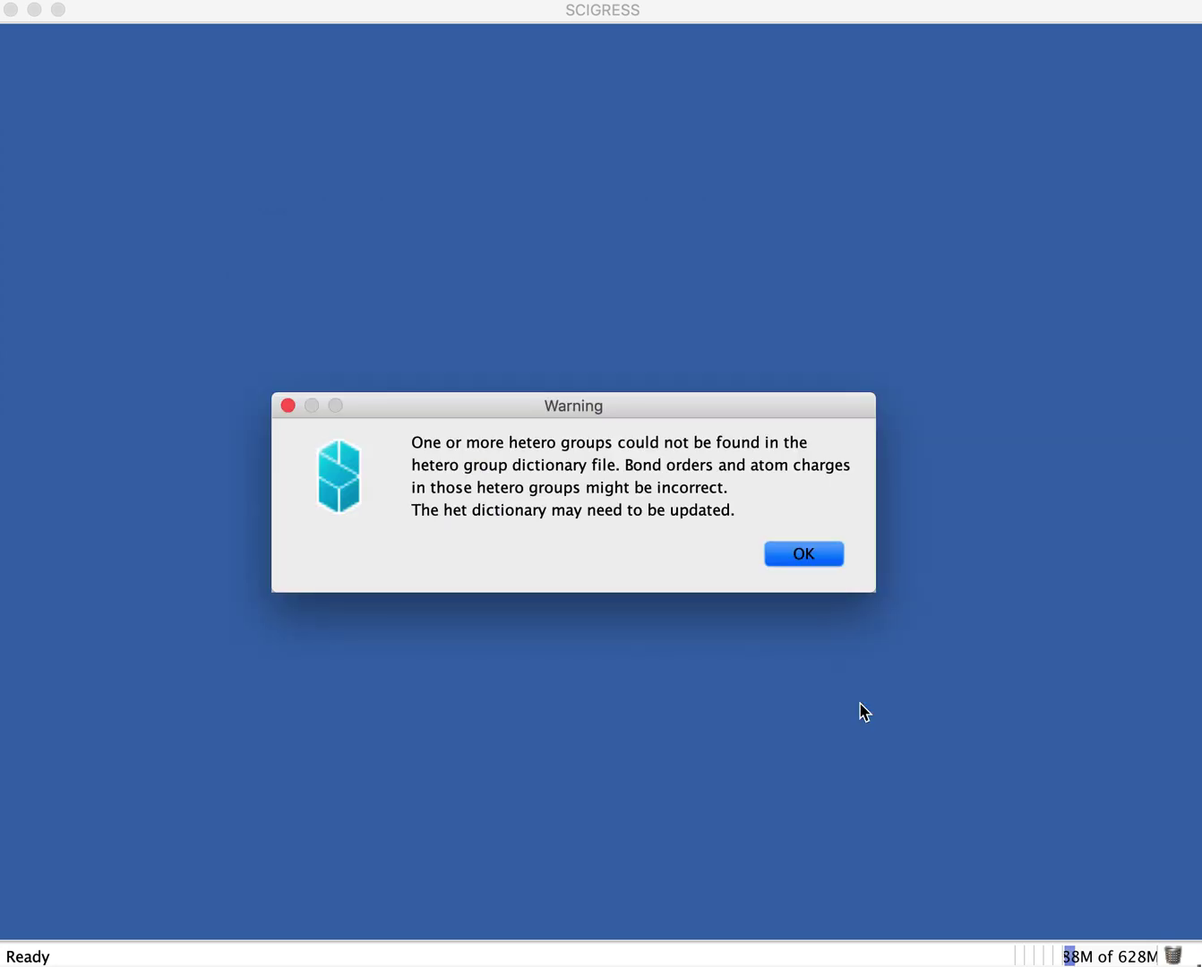
{"action": "left_click", "coordinate": [803, 554]}
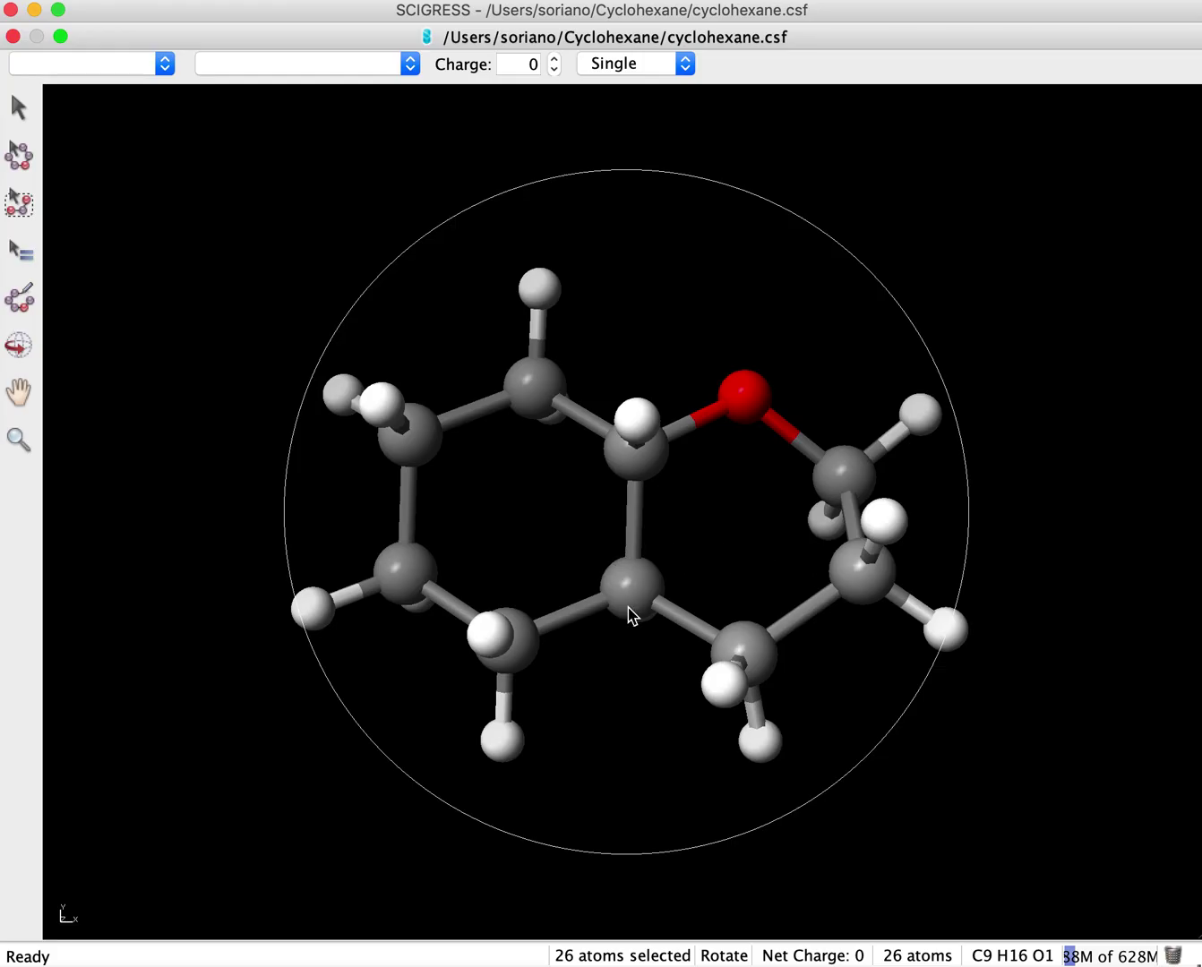
{"action": "left_click_drag", "start_coordinate": [630, 614], "coordinate": [660, 488]}
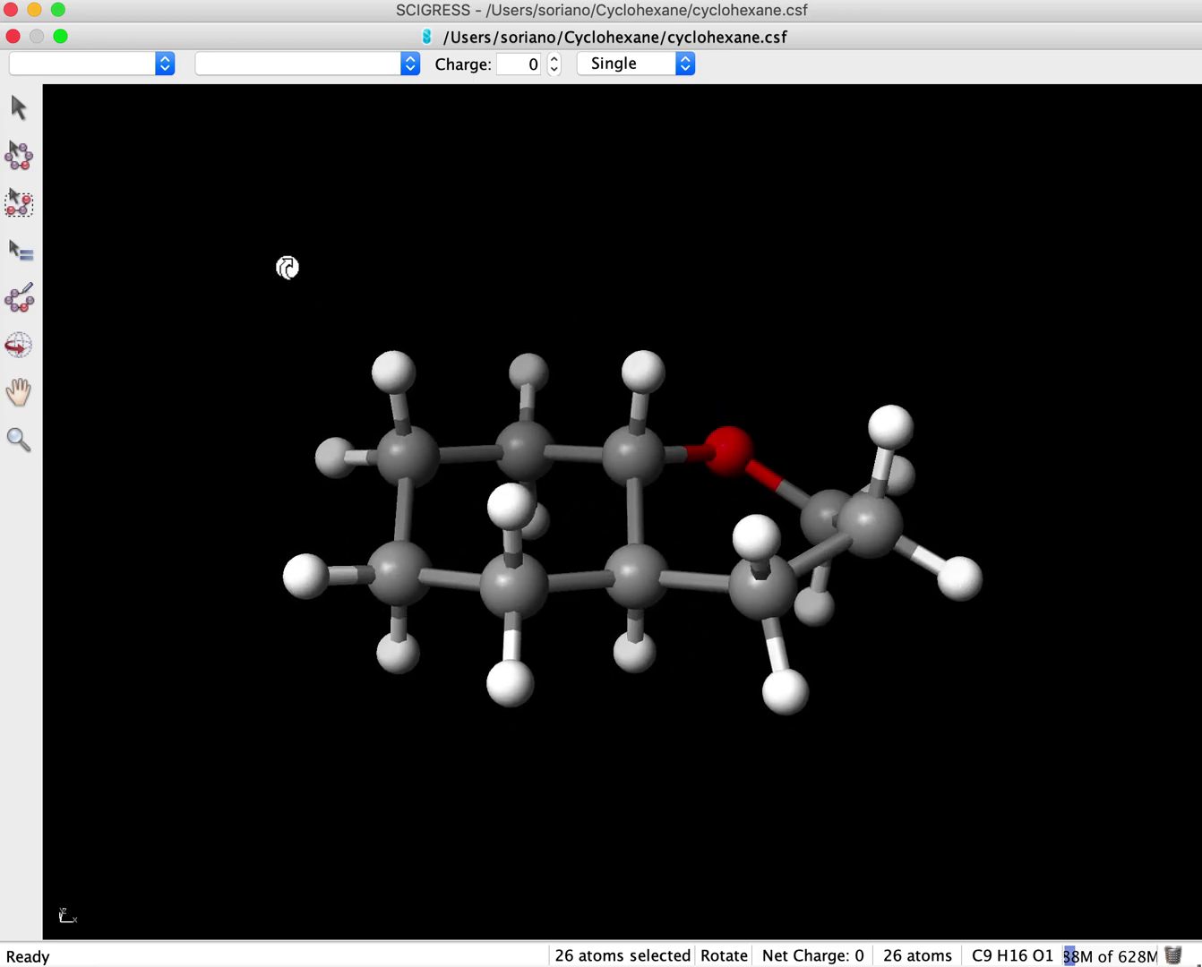